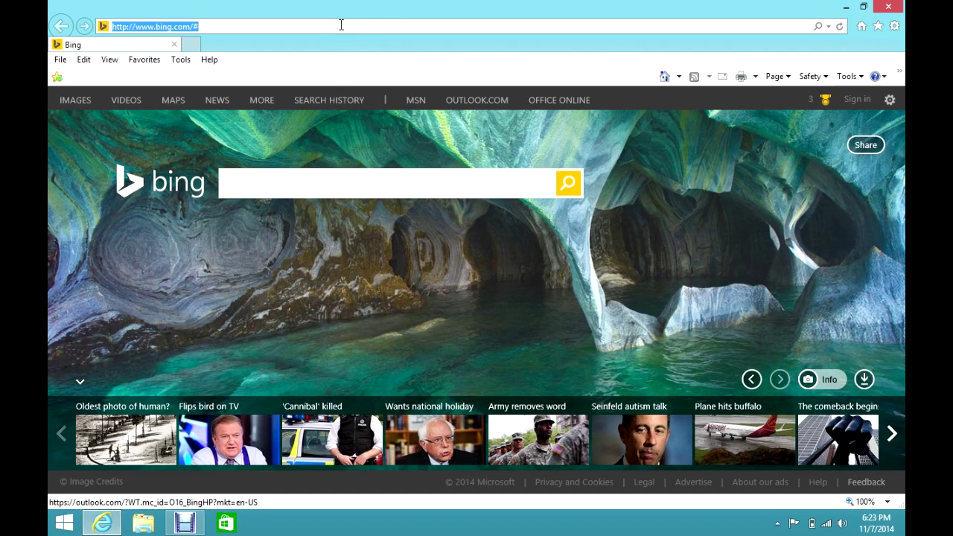
Step: Load Facebook and sign in with the account's e-mail and password, with Keep me logged in ticked
{"action": "type", "text": "f"}
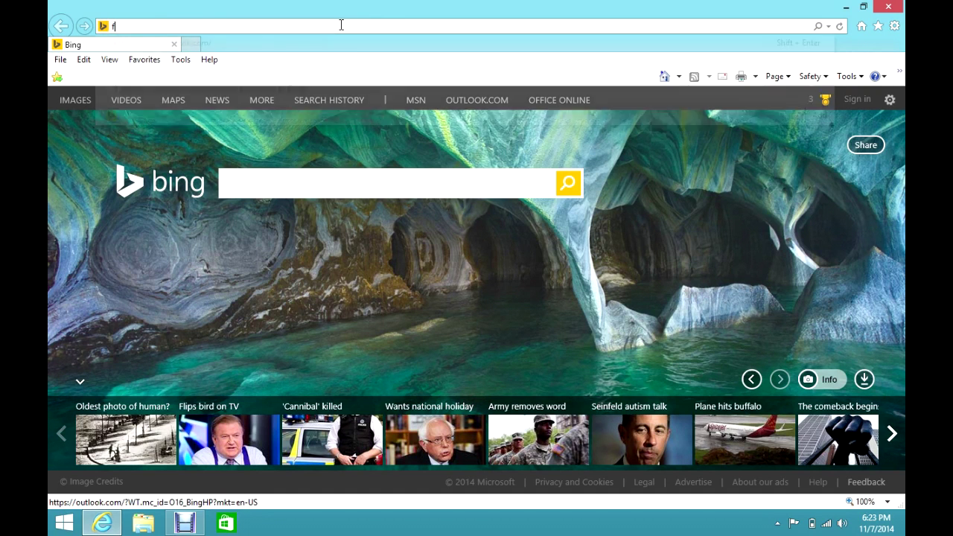
{"action": "type", "text": "acebook.com/"}
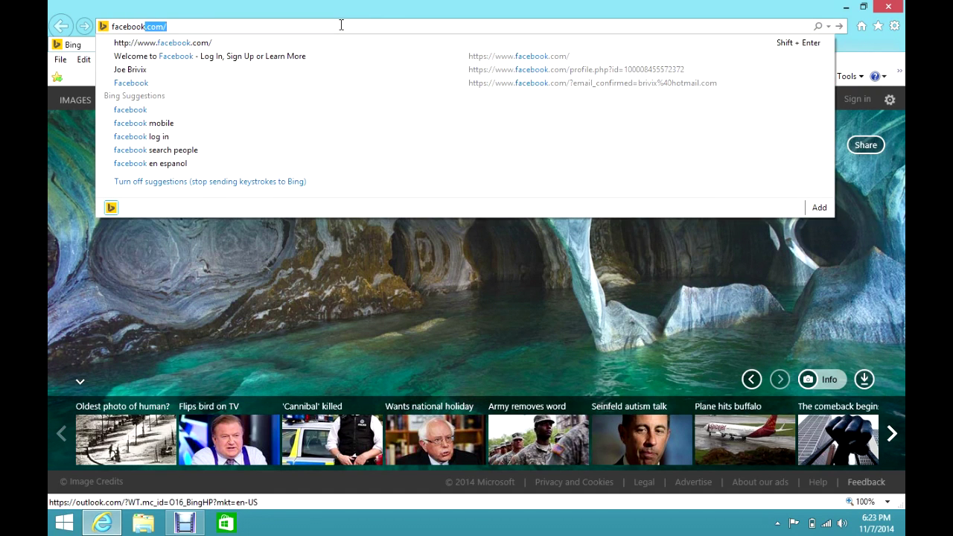
{"action": "key", "text": "Return"}
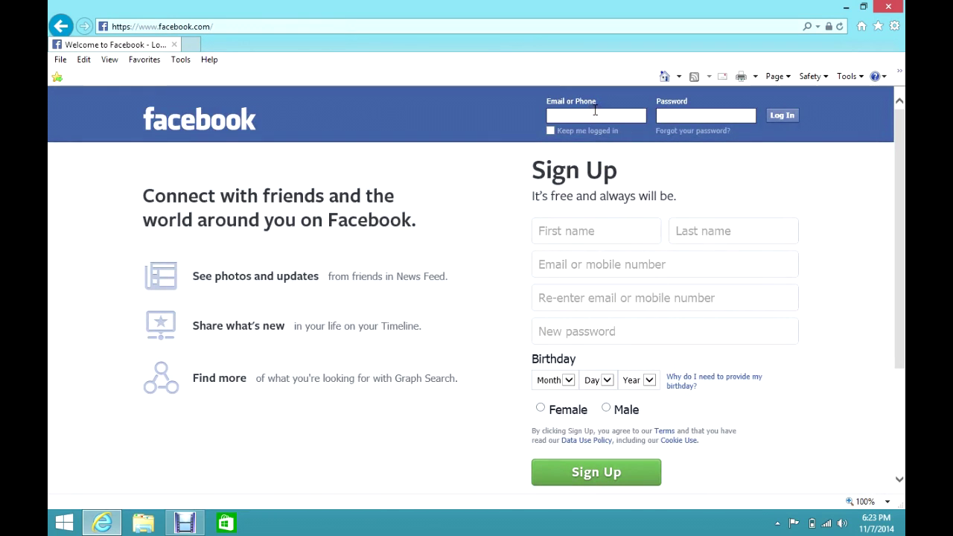
{"action": "left_click", "coordinate": [595, 111]}
{"action": "left_click", "coordinate": [696, 117]}
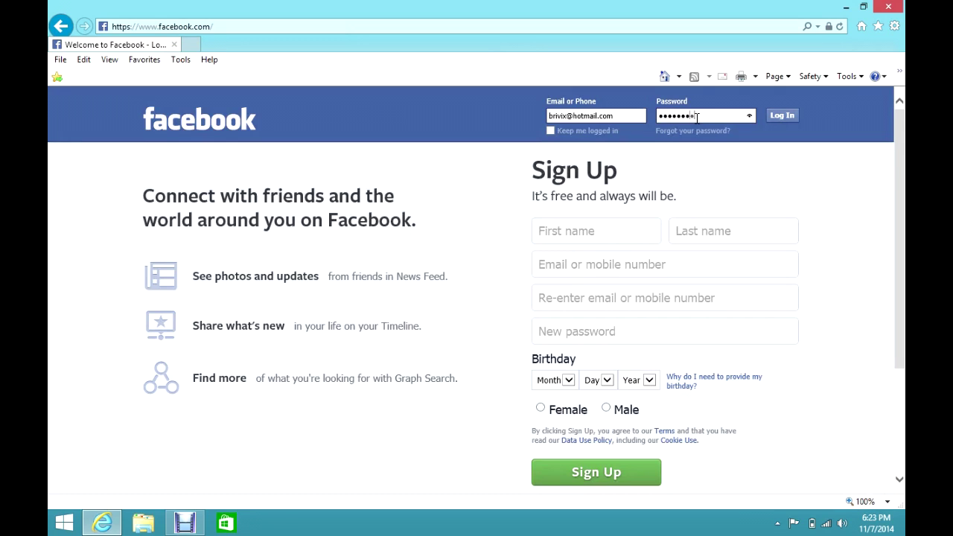
{"action": "left_click", "coordinate": [551, 131]}
{"action": "left_click", "coordinate": [551, 131]}
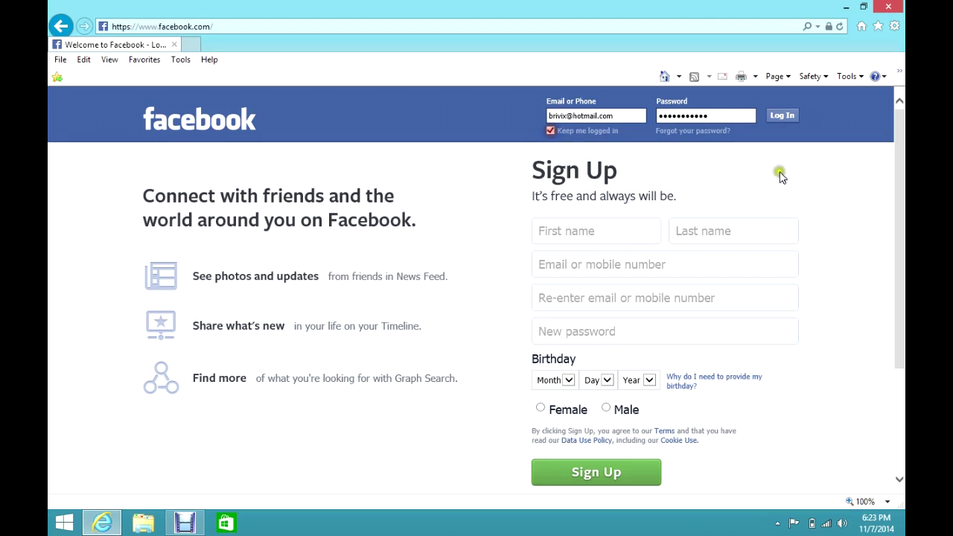
{"action": "left_click", "coordinate": [829, 178]}
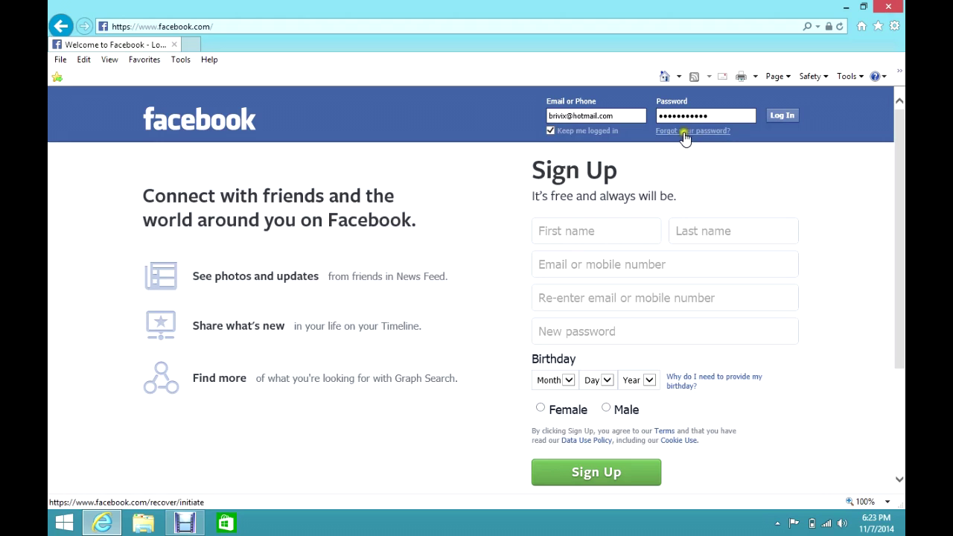
{"action": "left_click", "coordinate": [705, 154]}
{"action": "left_click", "coordinate": [783, 115]}
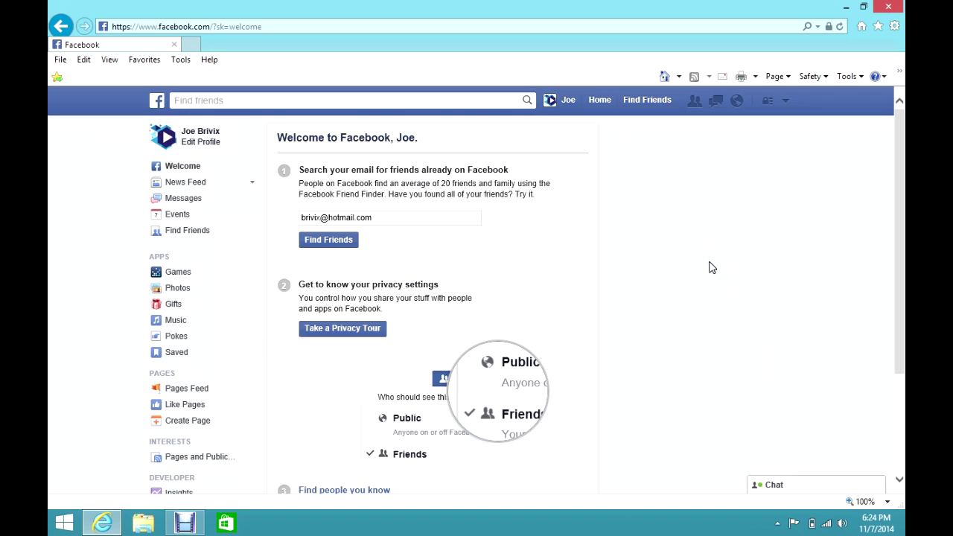
{"action": "scroll", "coordinate": [712, 268], "scroll_direction": "down", "scroll_amount": 2}
{"action": "scroll", "coordinate": [711, 268], "scroll_direction": "up", "scroll_amount": 2}
{"action": "scroll", "coordinate": [709, 267], "scroll_direction": "down", "scroll_amount": 2}
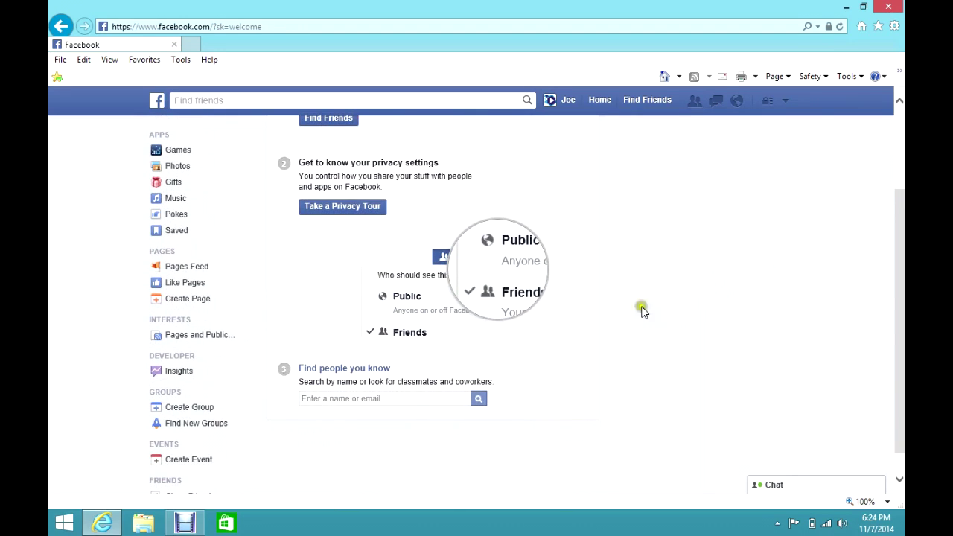
{"action": "scroll", "coordinate": [277, 217], "scroll_direction": "up", "scroll_amount": 2}
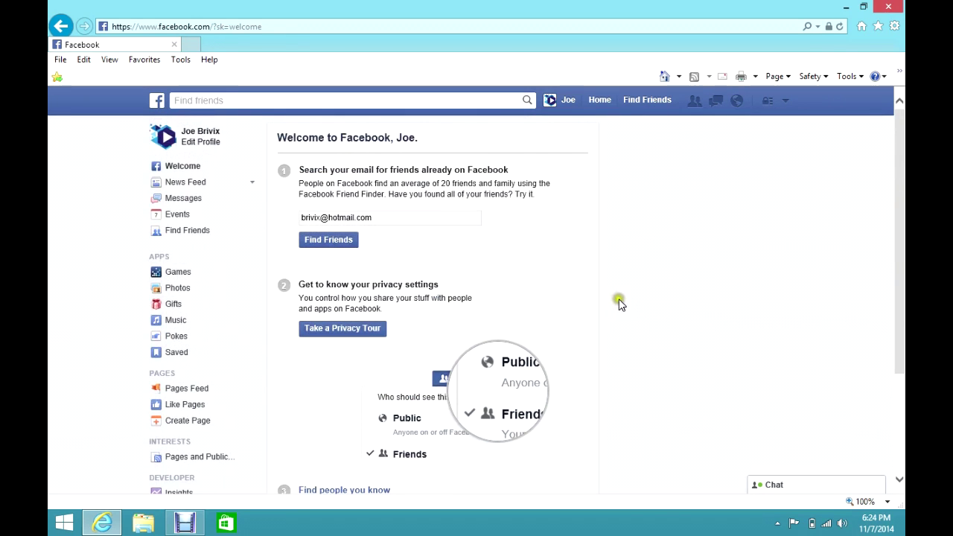
{"action": "scroll", "coordinate": [357, 311], "scroll_direction": "down", "scroll_amount": 1}
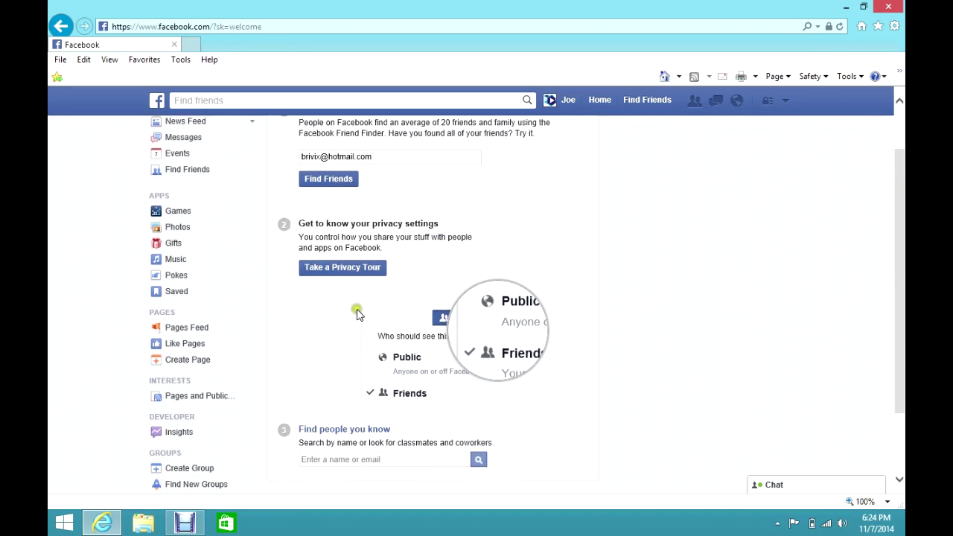
{"action": "scroll", "coordinate": [729, 339], "scroll_direction": "down", "scroll_amount": 1}
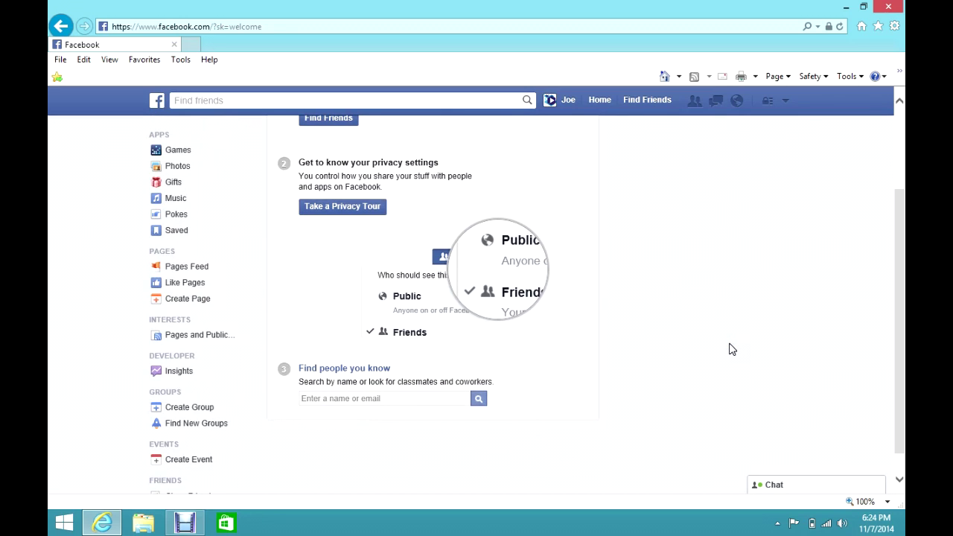
{"action": "scroll", "coordinate": [732, 349], "scroll_direction": "down", "scroll_amount": 1}
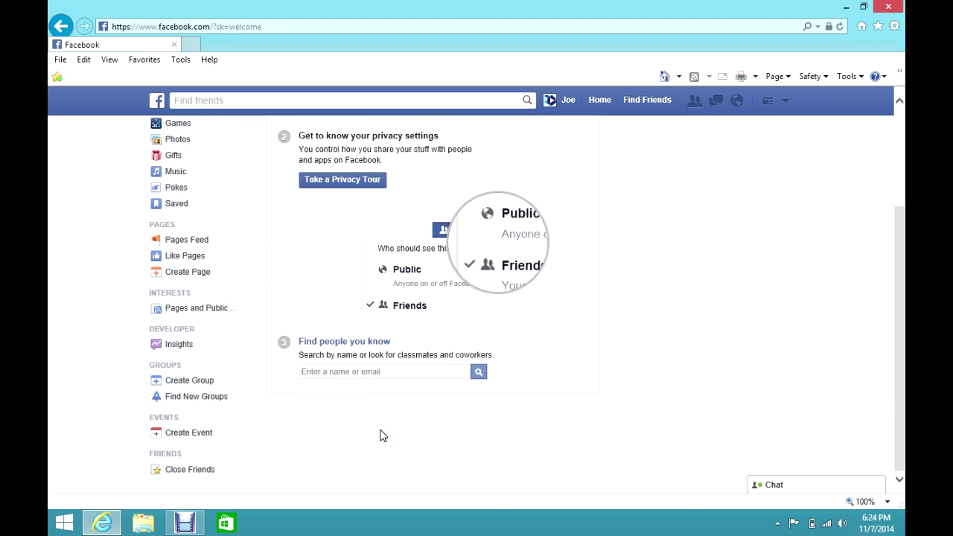
{"action": "left_click", "coordinate": [375, 372]}
{"action": "scroll", "coordinate": [658, 443], "scroll_direction": "up", "scroll_amount": 3}
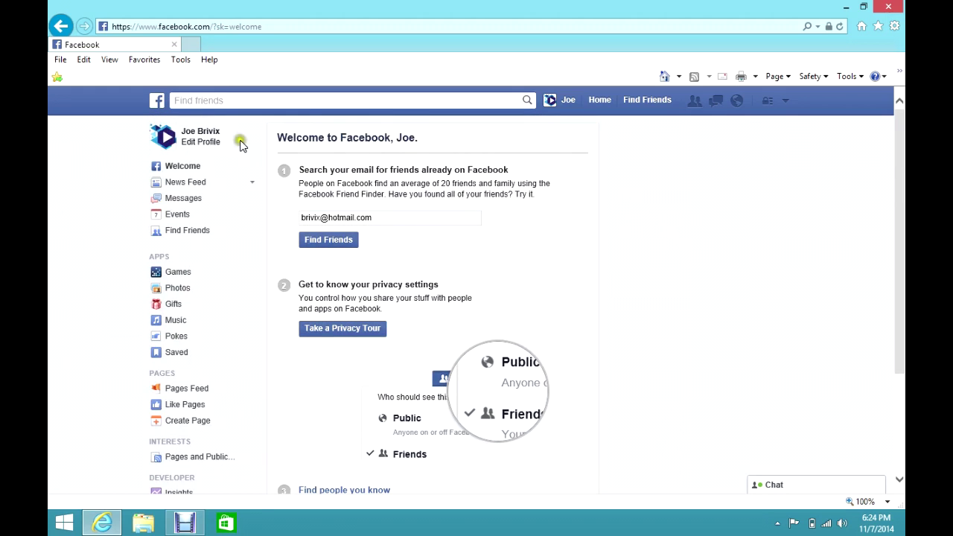
Step: Go to the account's own profile Timeline via the profile name link in the left sidebar
{"action": "left_click", "coordinate": [190, 132]}
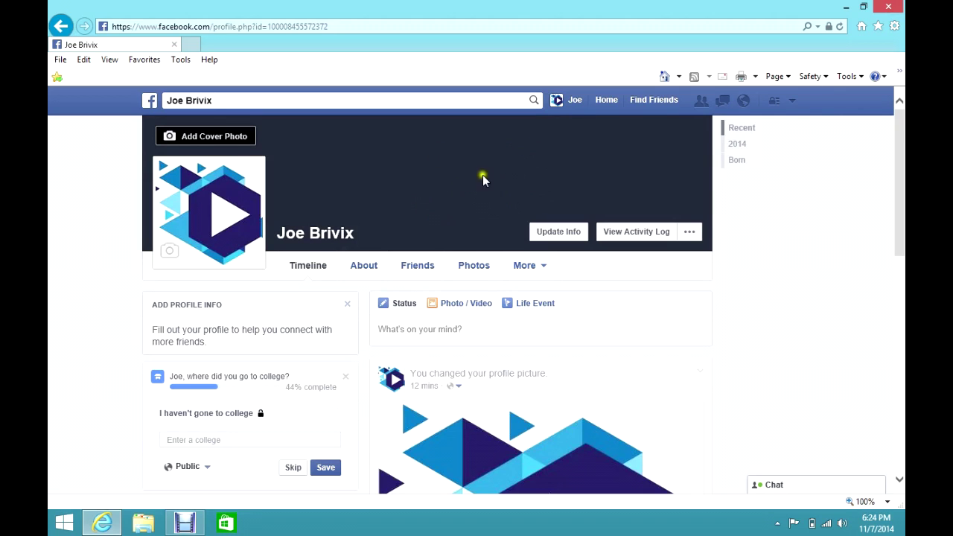
{"action": "mouse_move", "coordinate": [189, 209]}
Step: Try adding a synced photo as the cover, find none, and return to the cover photo options
{"action": "left_click", "coordinate": [203, 137]}
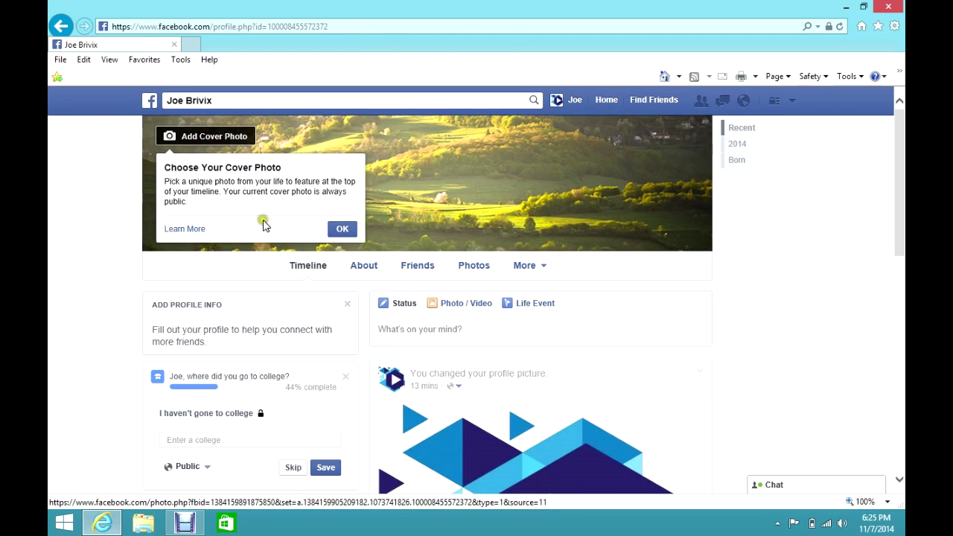
{"action": "left_click", "coordinate": [342, 228]}
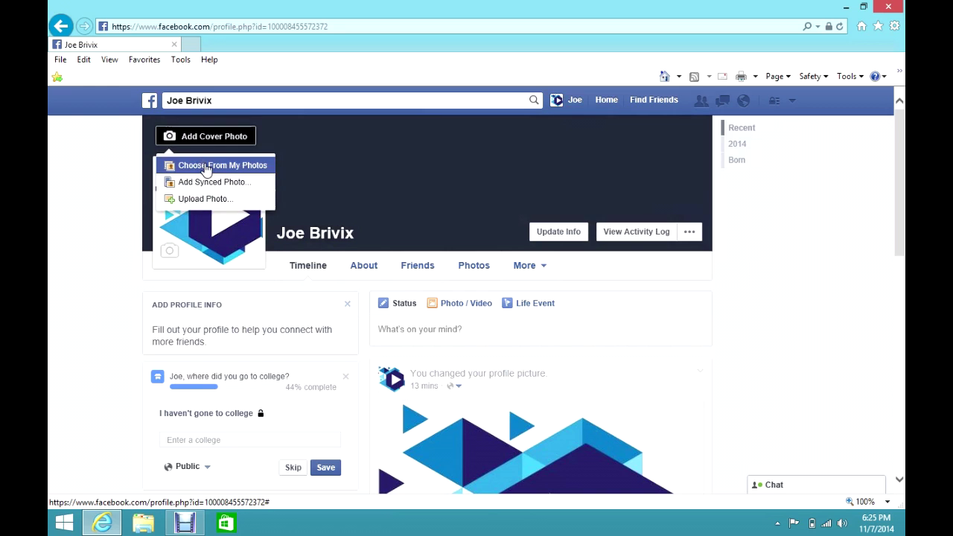
{"action": "left_click", "coordinate": [224, 167]}
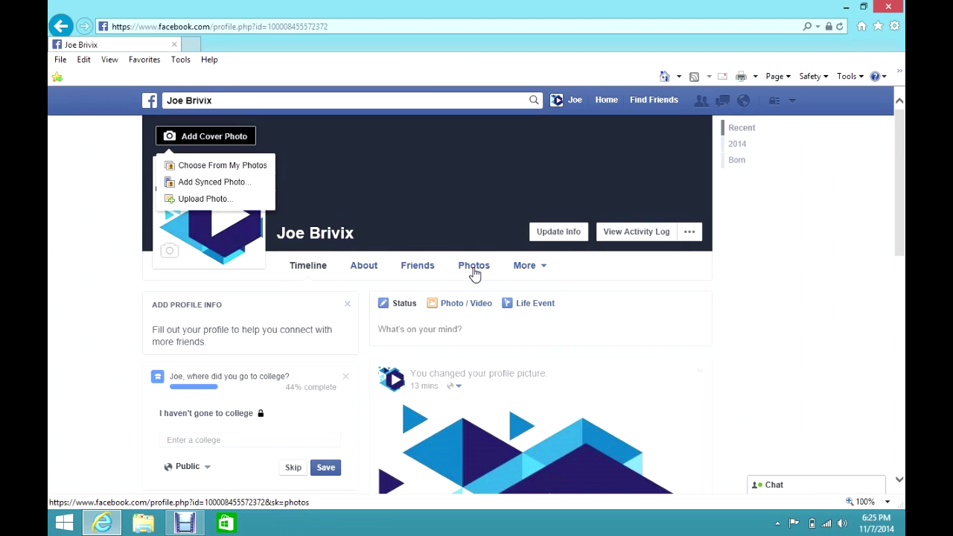
{"action": "left_click", "coordinate": [492, 213]}
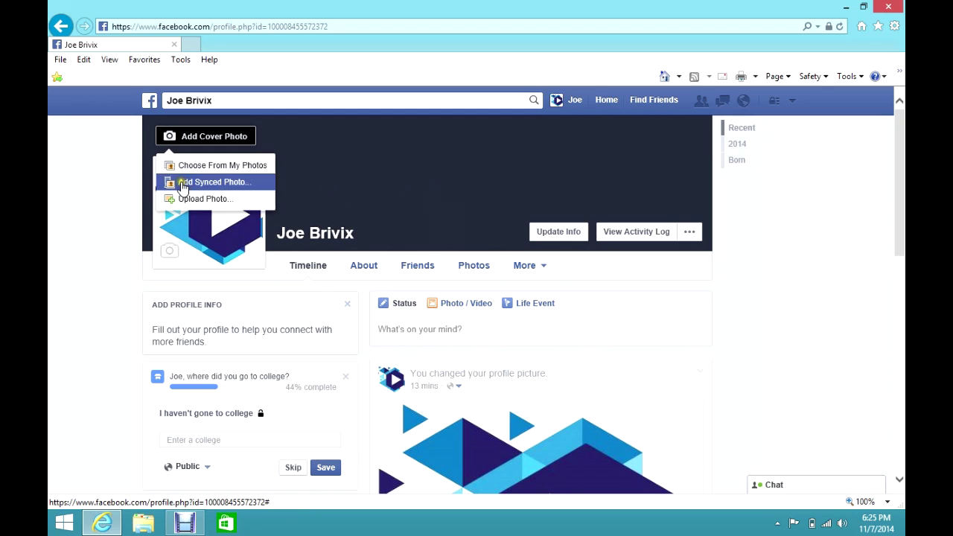
{"action": "left_click", "coordinate": [207, 189]}
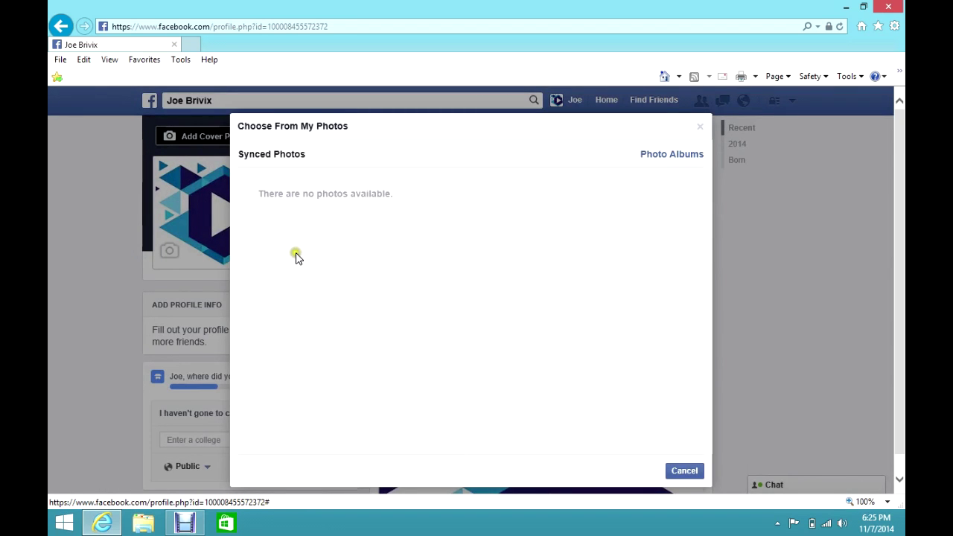
{"action": "left_click", "coordinate": [703, 128]}
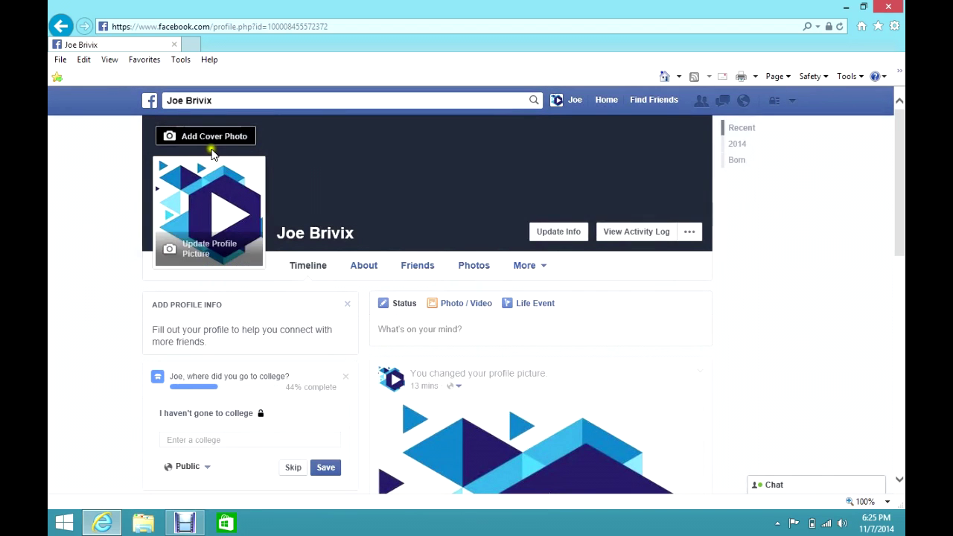
{"action": "left_click", "coordinate": [191, 138]}
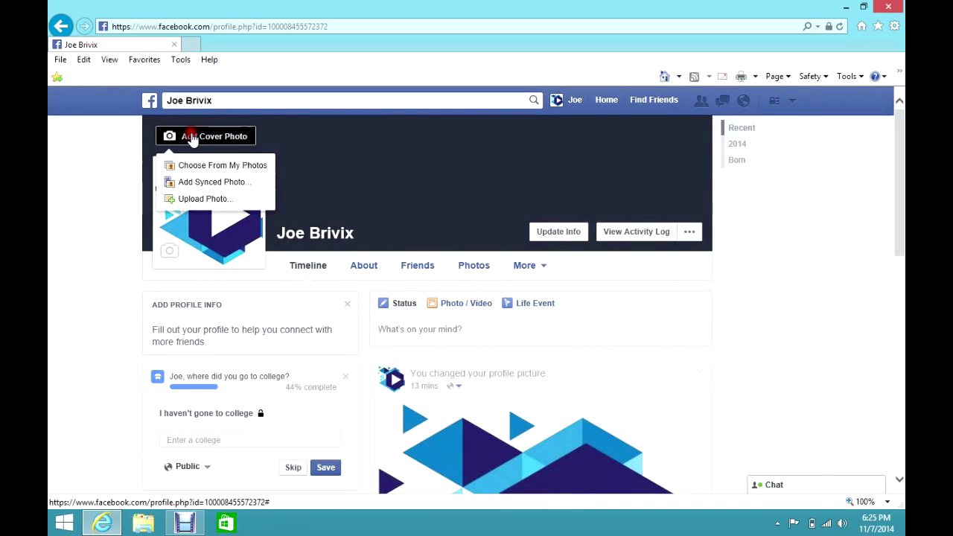
Step: Upload BriVix-Full-Color from the Downloads > Logos folder as the profile cover photo
{"action": "left_click", "coordinate": [274, 199]}
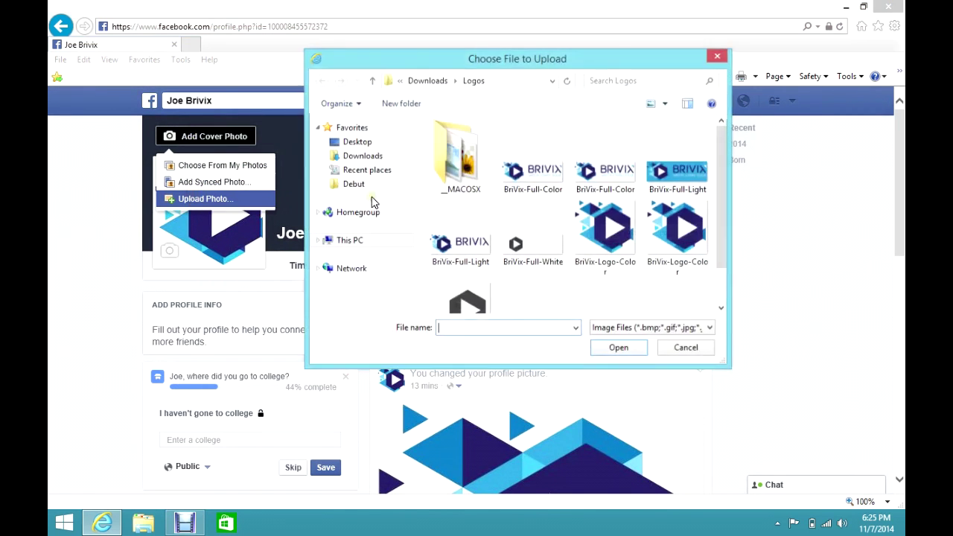
{"action": "left_click", "coordinate": [399, 81]}
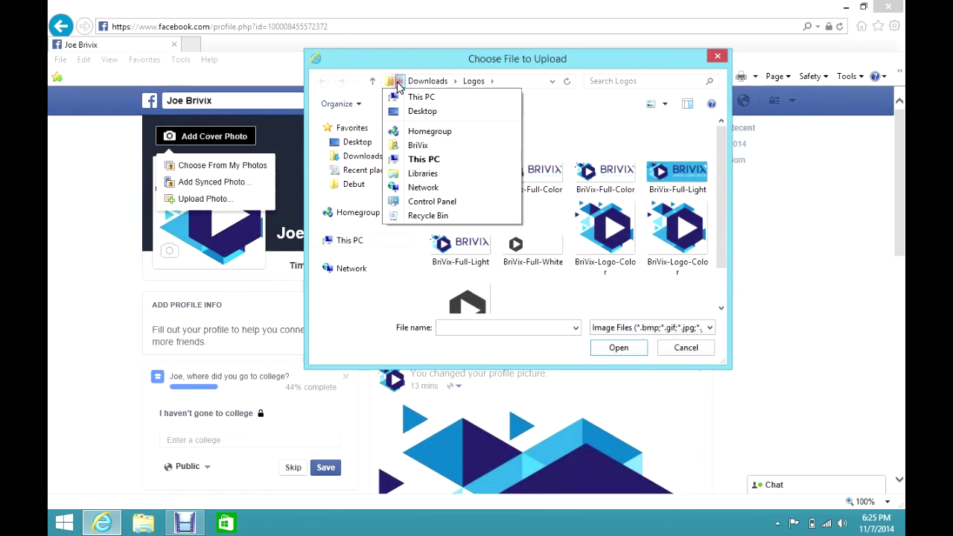
{"action": "left_click", "coordinate": [413, 145]}
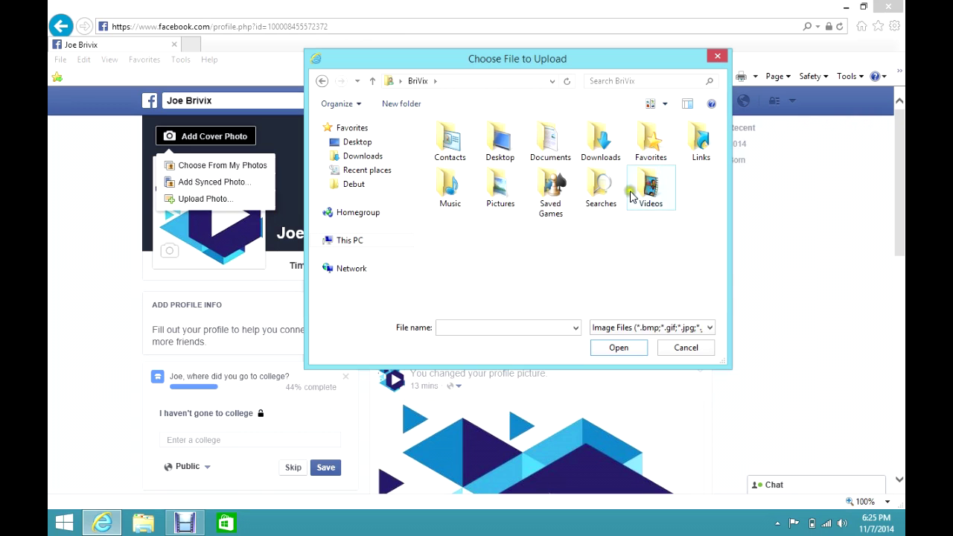
{"action": "double_click", "coordinate": [592, 143]}
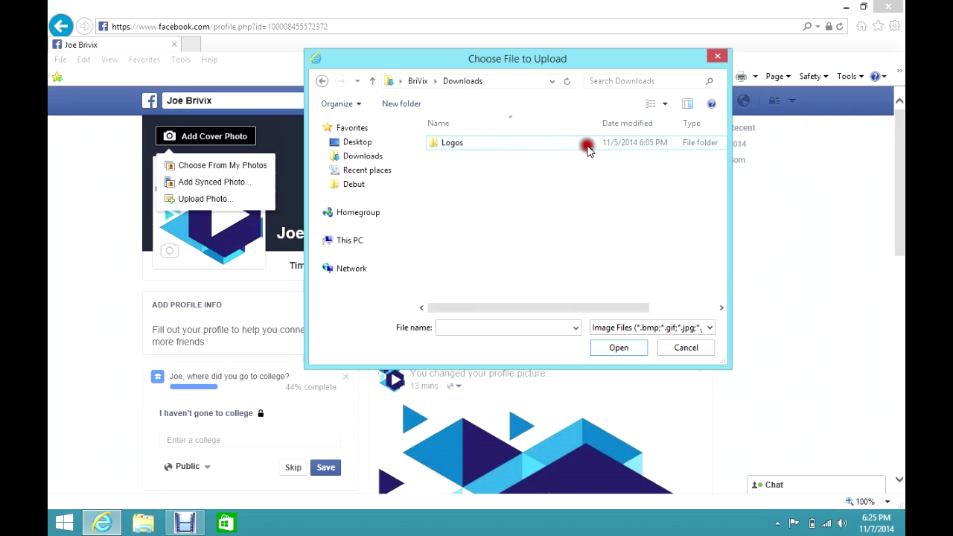
{"action": "left_click", "coordinate": [450, 149]}
{"action": "double_click", "coordinate": [451, 149]}
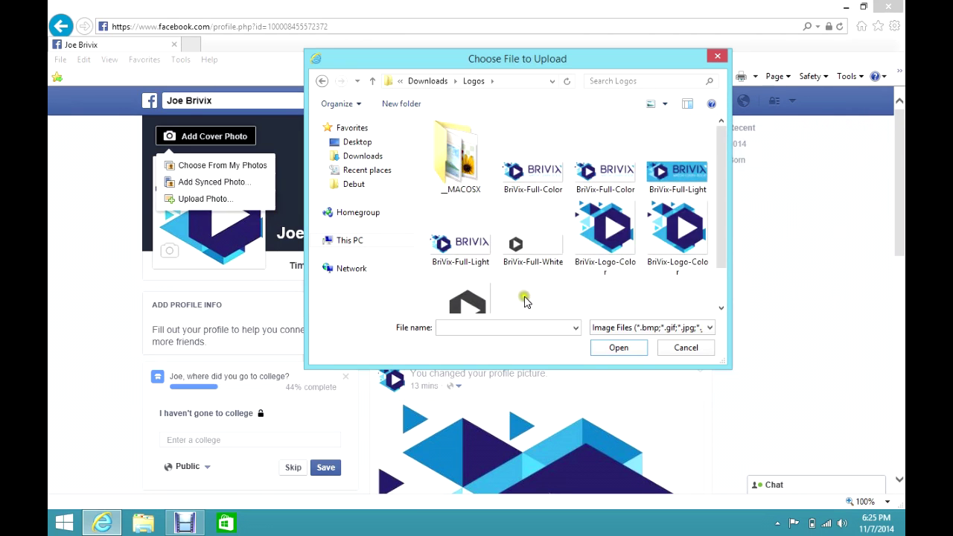
{"action": "left_click", "coordinate": [547, 189]}
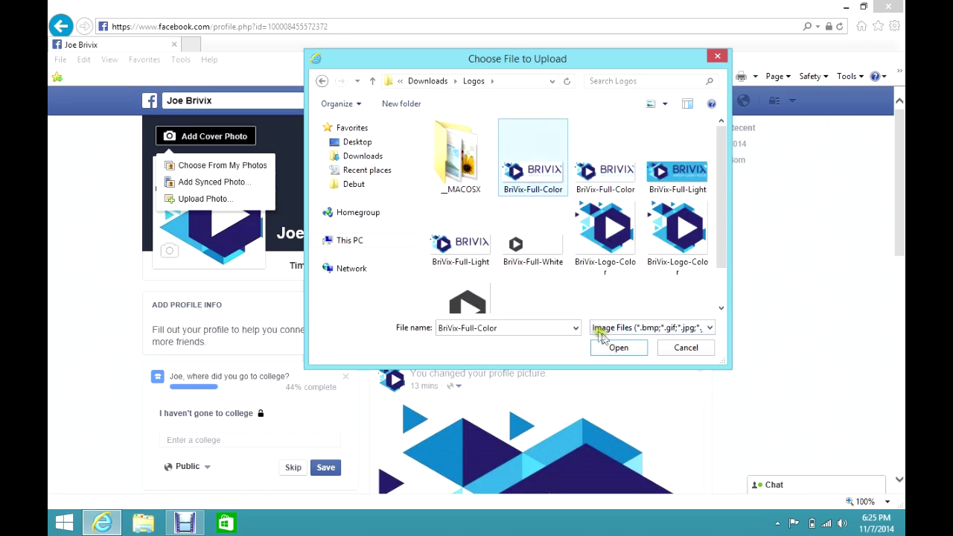
{"action": "left_click", "coordinate": [617, 347]}
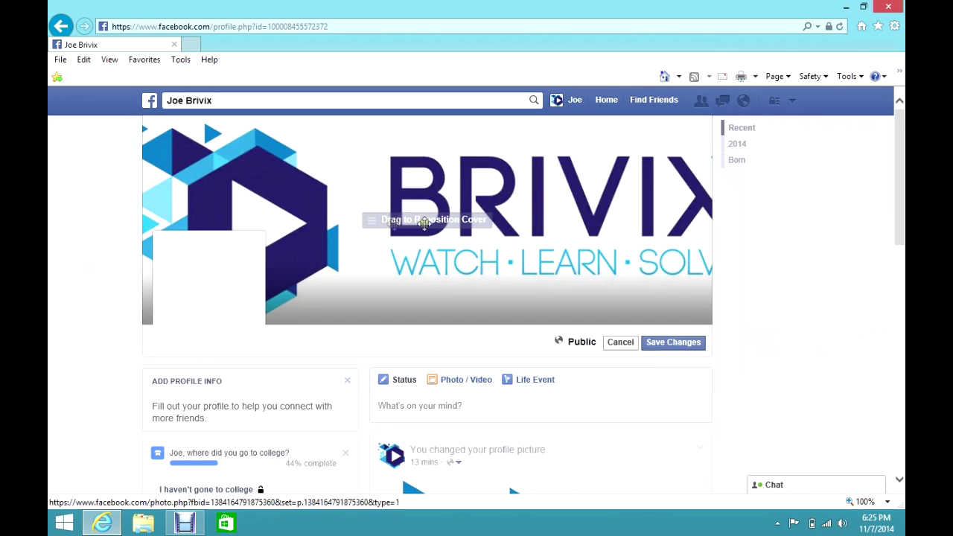
Step: Shift the BRIVIX cover so the full WATCH · LEARN · SOLVE tagline shows, and save
{"action": "left_click_drag", "start_coordinate": [436, 249], "coordinate": [392, 245]}
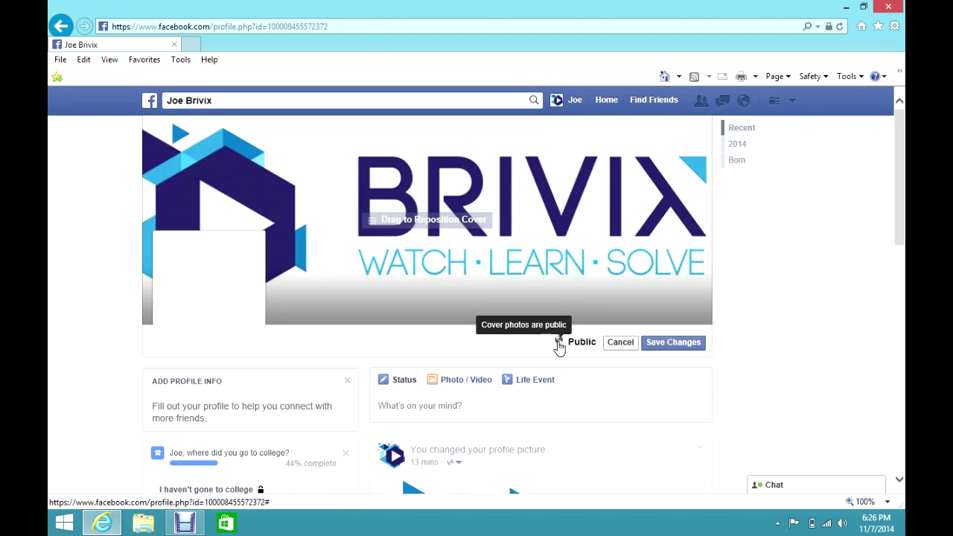
{"action": "left_click", "coordinate": [677, 344]}
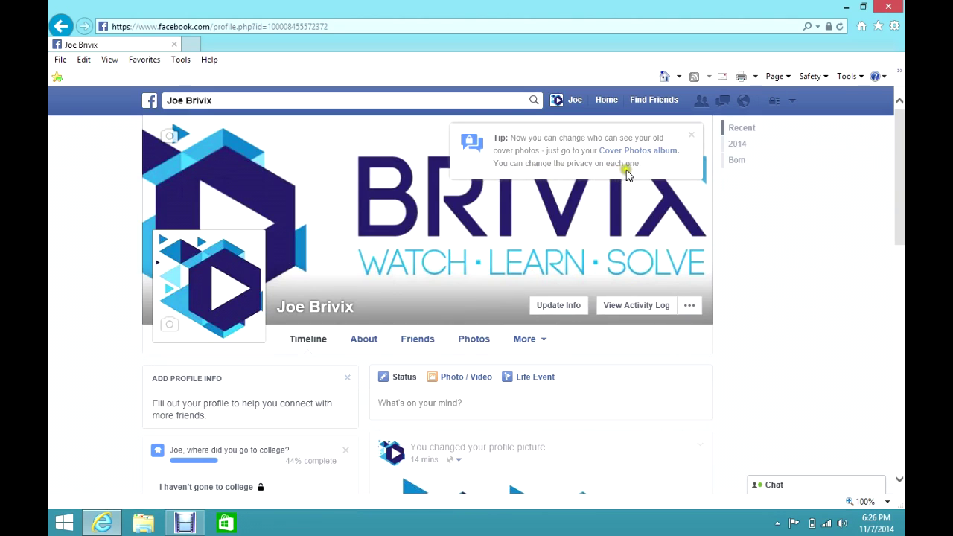
{"action": "left_click", "coordinate": [693, 141]}
{"action": "scroll", "coordinate": [793, 267], "scroll_direction": "down", "scroll_amount": 1}
{"action": "scroll", "coordinate": [793, 266], "scroll_direction": "up", "scroll_amount": 1}
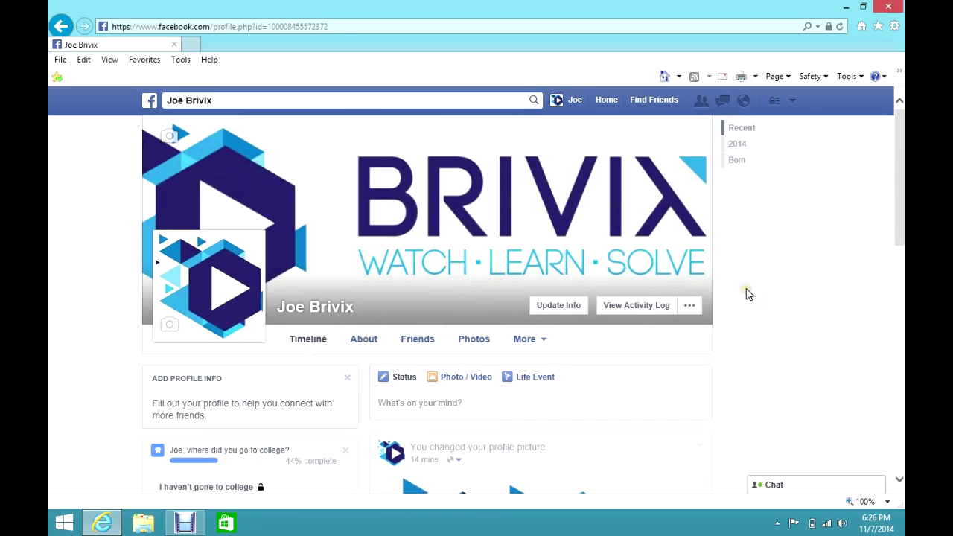
{"action": "scroll", "coordinate": [52, 307], "scroll_direction": "down", "scroll_amount": 1}
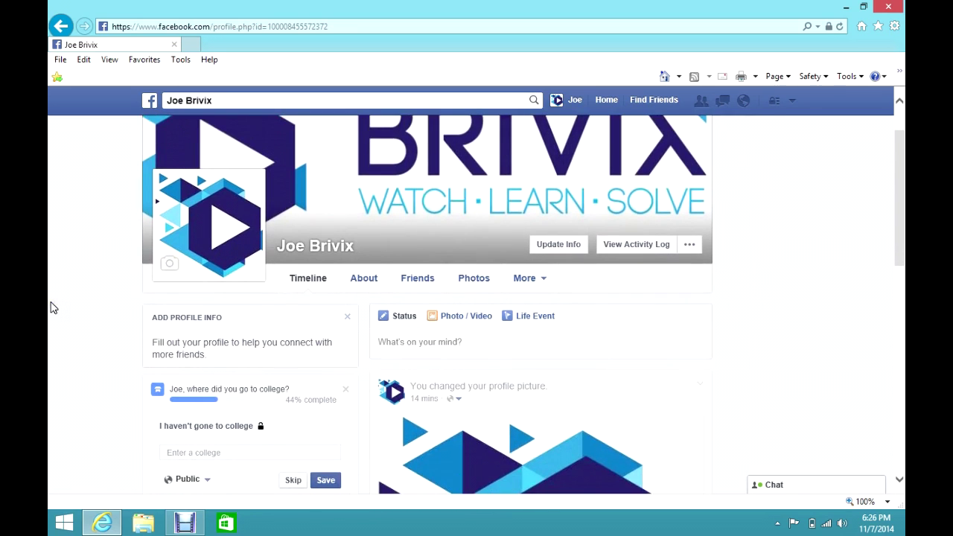
{"action": "scroll", "coordinate": [52, 307], "scroll_direction": "down", "scroll_amount": 1}
{"action": "scroll", "coordinate": [53, 307], "scroll_direction": "down", "scroll_amount": 1}
{"action": "scroll", "coordinate": [52, 307], "scroll_direction": "up", "scroll_amount": 1}
{"action": "left_click", "coordinate": [309, 220]}
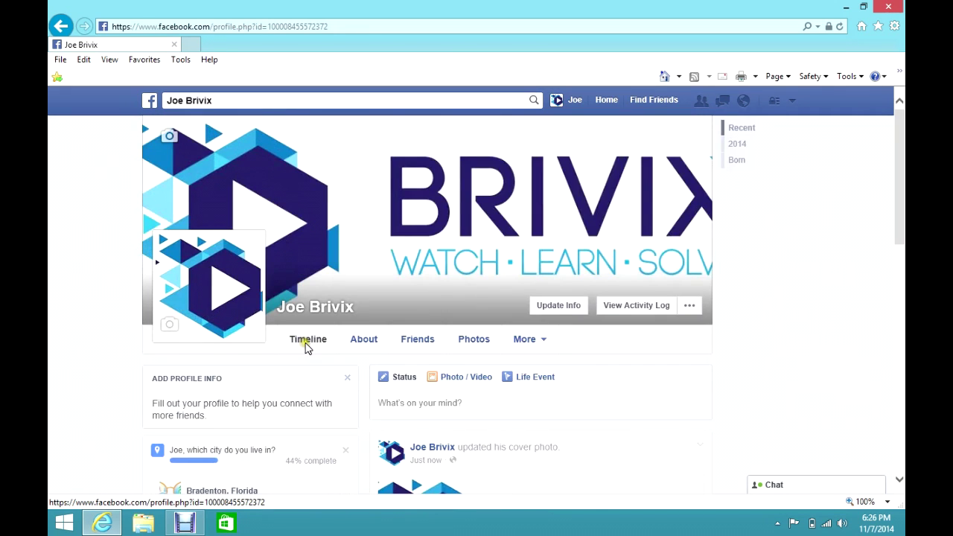
{"action": "scroll", "coordinate": [851, 372], "scroll_direction": "down", "scroll_amount": 1}
{"action": "scroll", "coordinate": [855, 377], "scroll_direction": "up", "scroll_amount": 1}
{"action": "left_click", "coordinate": [837, 376]}
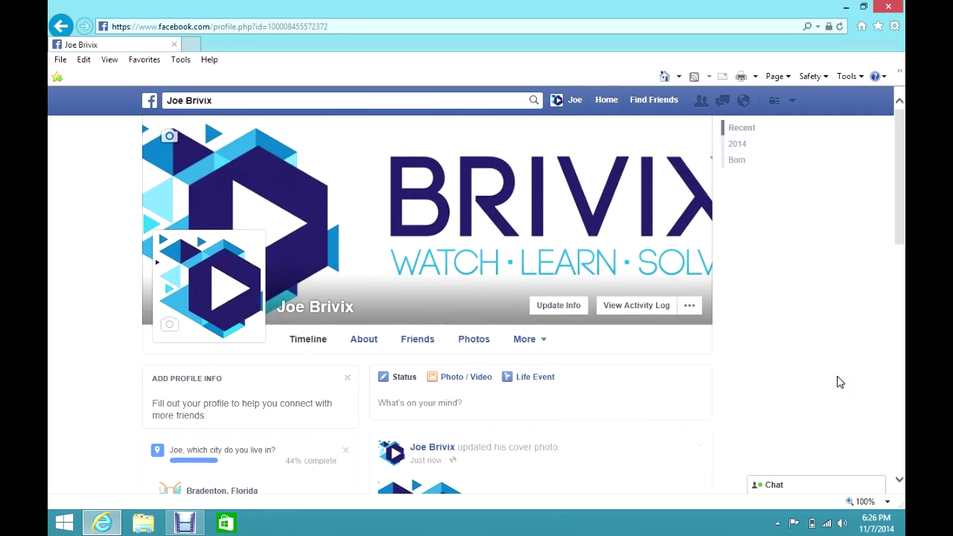
{"action": "left_click", "coordinate": [837, 376]}
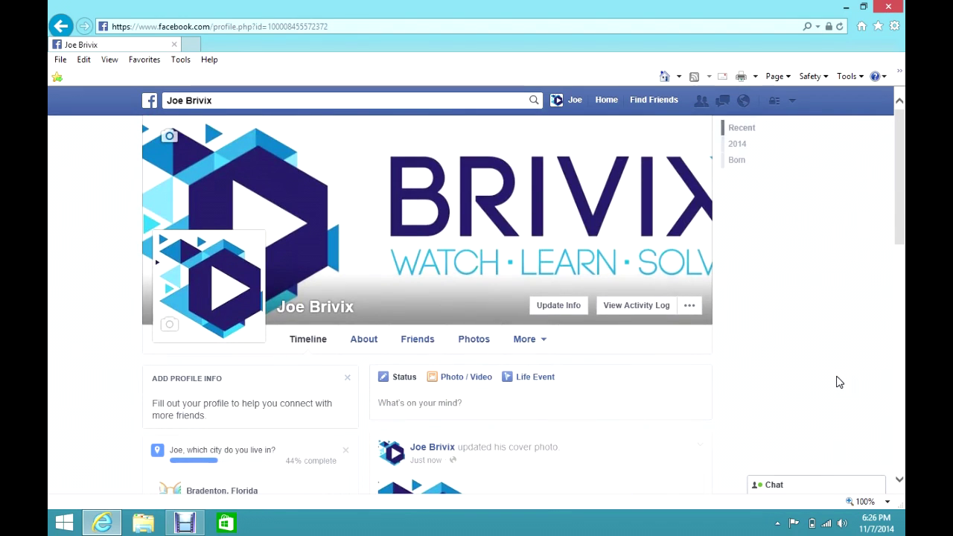
{"action": "left_click", "coordinate": [839, 382]}
{"action": "scroll", "coordinate": [839, 382], "scroll_direction": "down", "scroll_amount": 1}
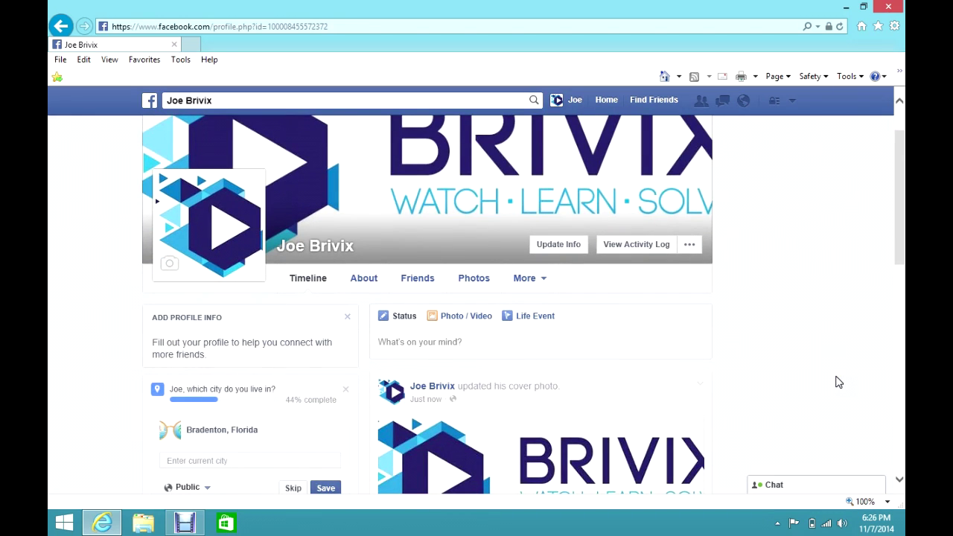
{"action": "left_click", "coordinate": [829, 374]}
{"action": "scroll", "coordinate": [819, 376], "scroll_direction": "down", "scroll_amount": 1}
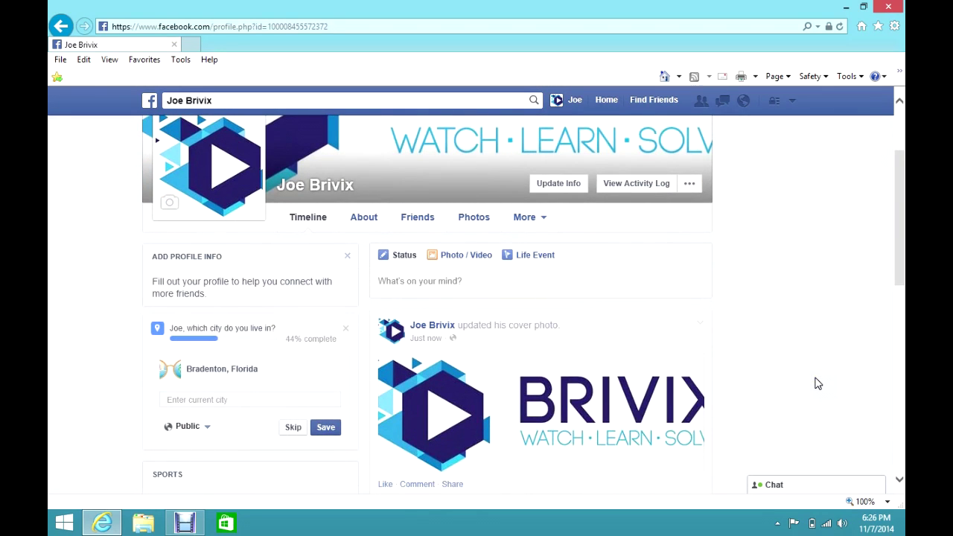
{"action": "scroll", "coordinate": [818, 383], "scroll_direction": "up", "scroll_amount": 2}
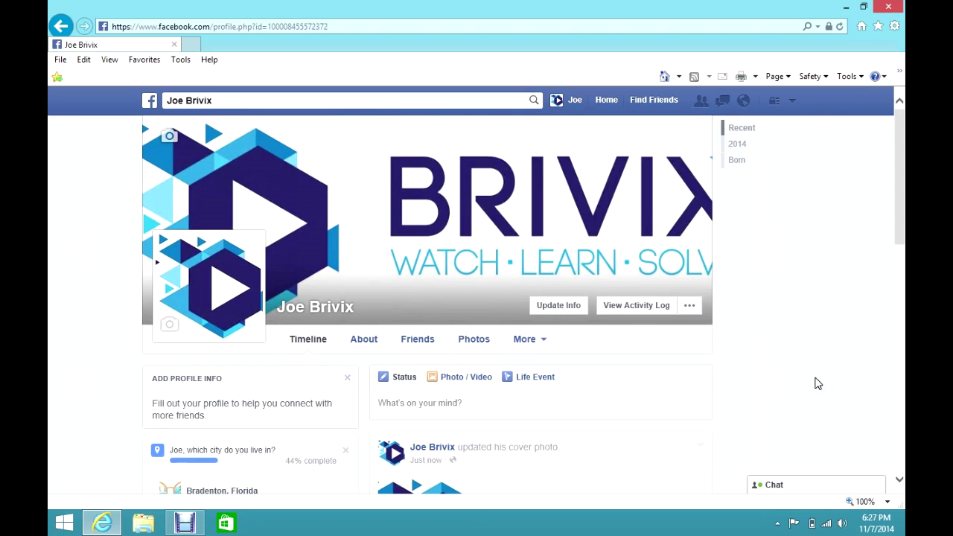
{"action": "scroll", "coordinate": [818, 384], "scroll_direction": "down", "scroll_amount": 2}
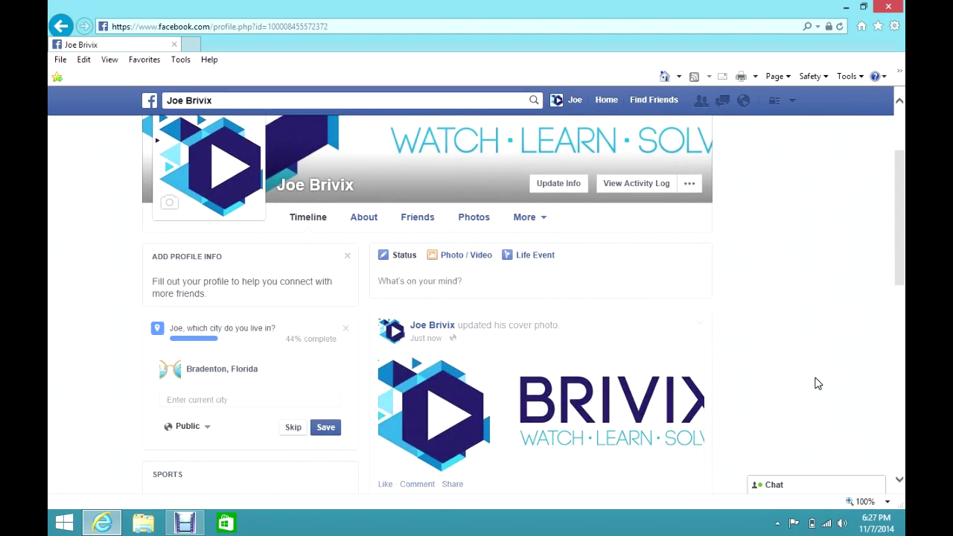
{"action": "scroll", "coordinate": [818, 384], "scroll_direction": "up", "scroll_amount": 2}
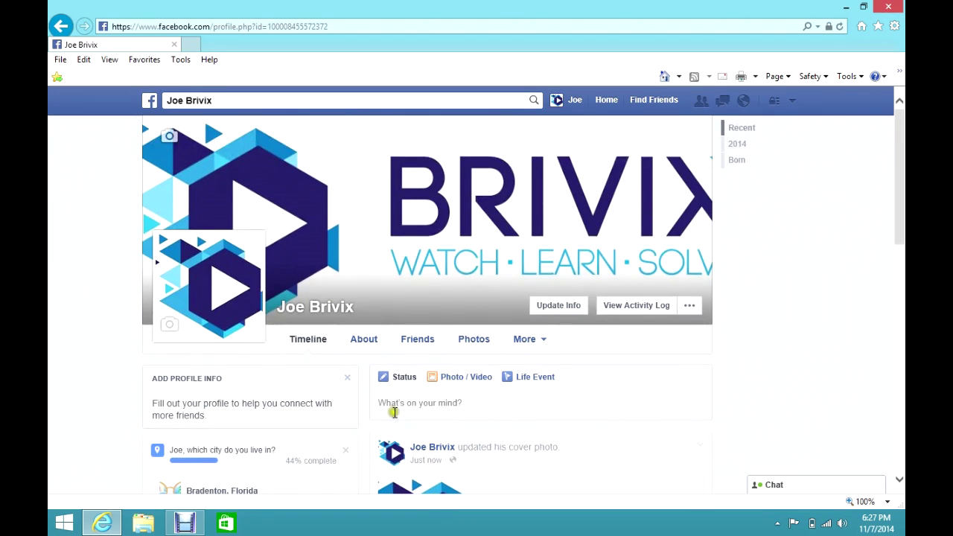
Step: Choose Friends as the audience for new status posts, confirming it in the audience selector
{"action": "left_click", "coordinate": [404, 405]}
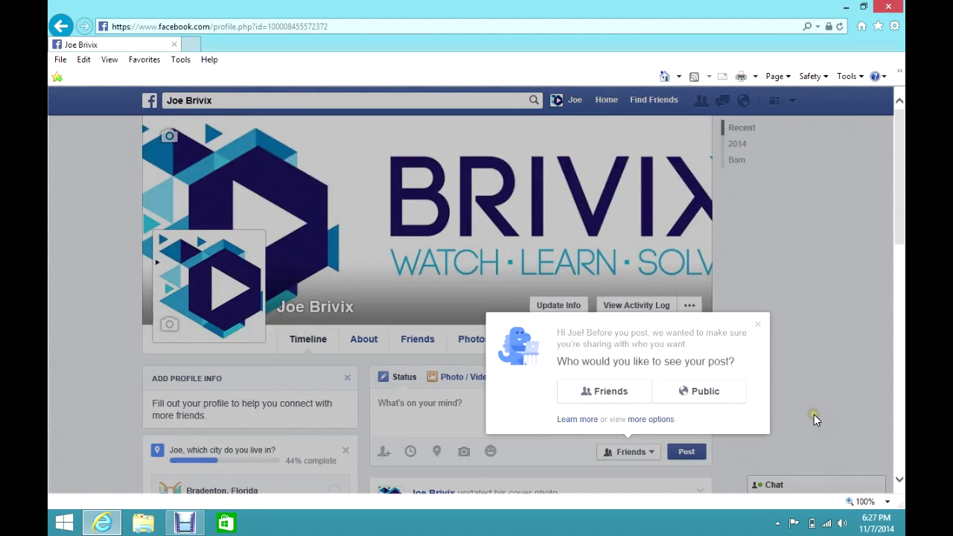
{"action": "scroll", "coordinate": [814, 415], "scroll_direction": "down", "scroll_amount": 1}
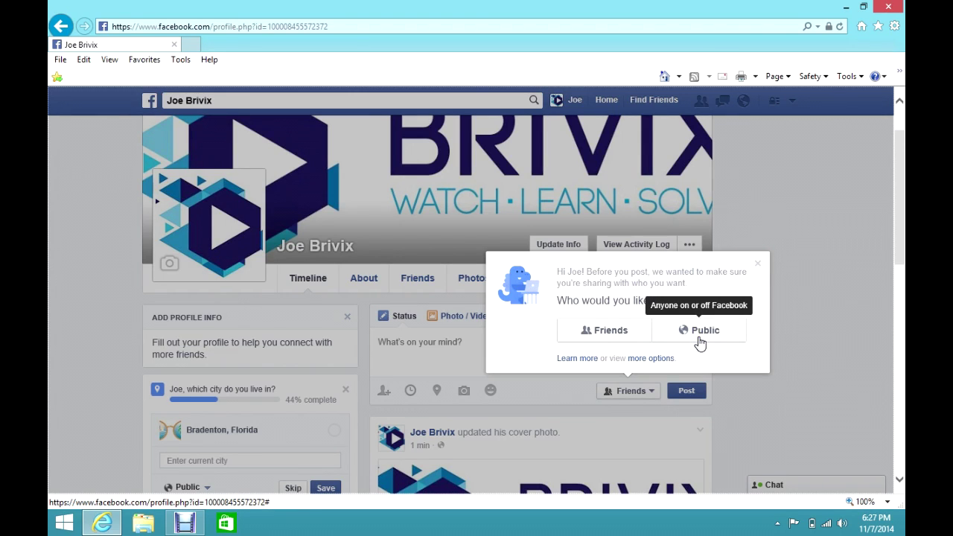
{"action": "left_click", "coordinate": [599, 336]}
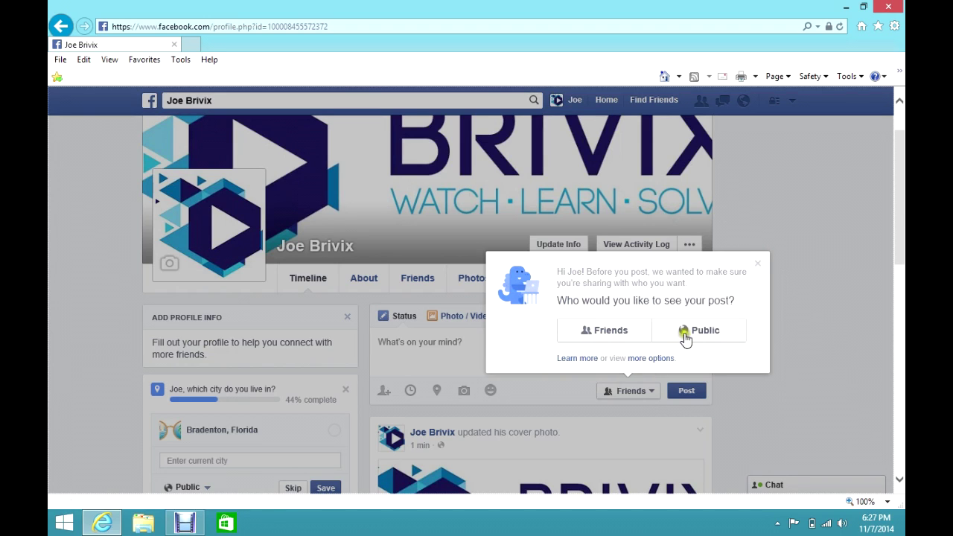
{"action": "left_click", "coordinate": [601, 341]}
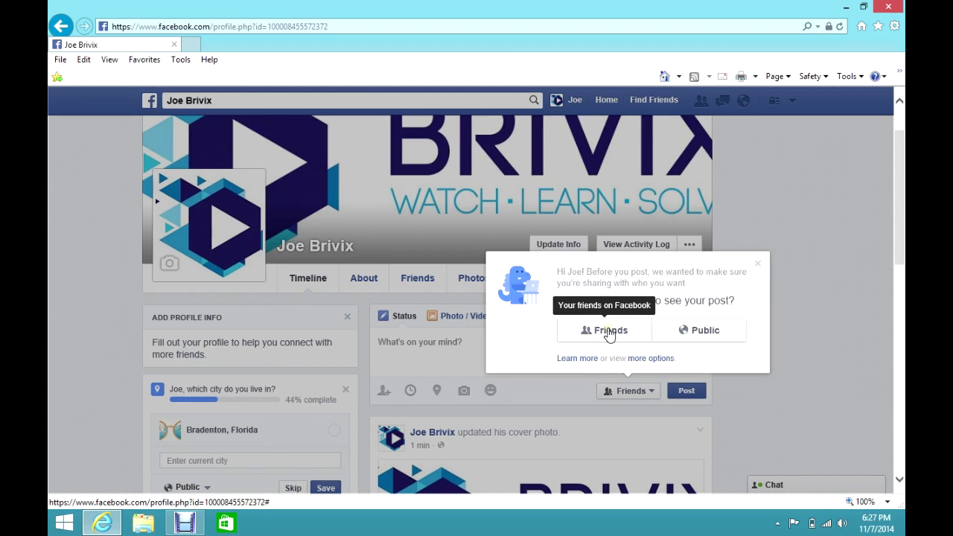
{"action": "left_click", "coordinate": [608, 333]}
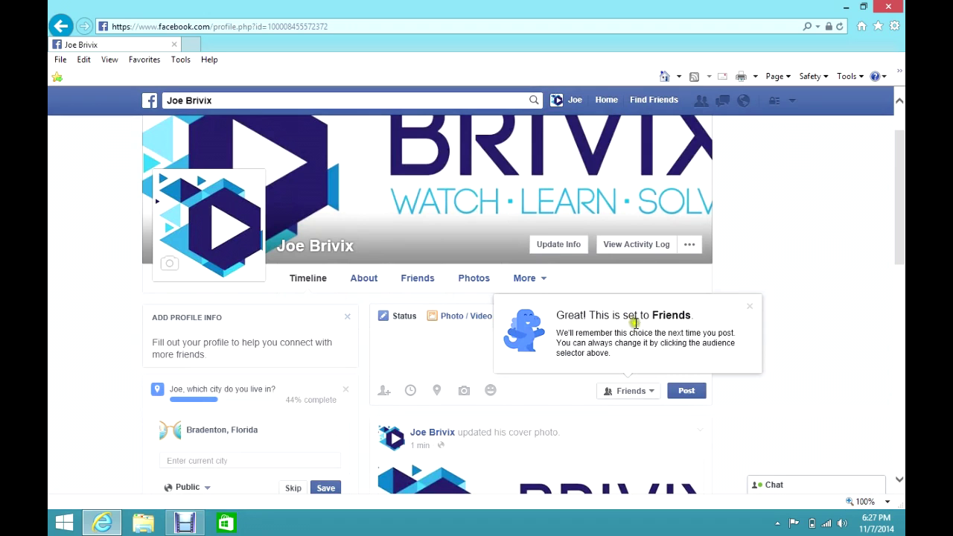
{"action": "left_click", "coordinate": [657, 395]}
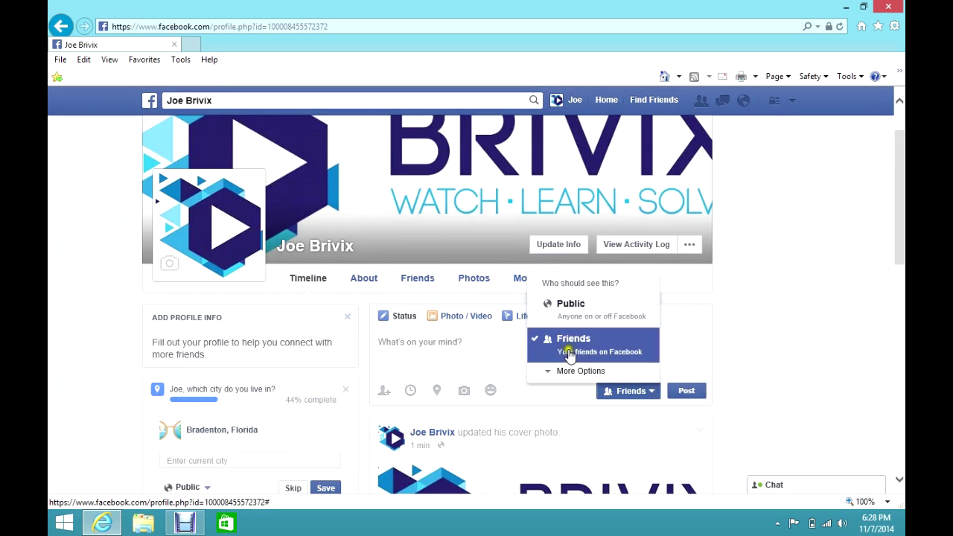
{"action": "left_click", "coordinate": [568, 347]}
{"action": "scroll", "coordinate": [803, 385], "scroll_direction": "down", "scroll_amount": 1}
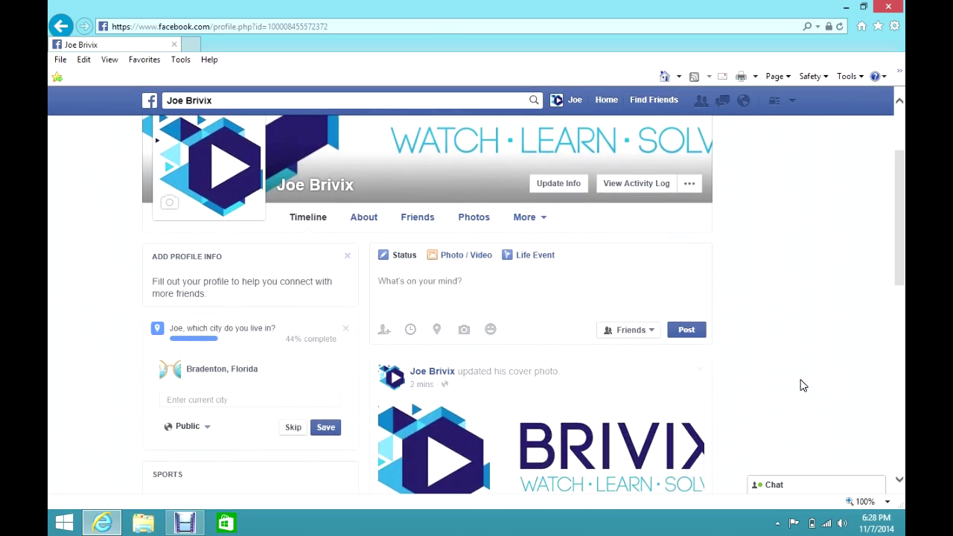
Step: Post the status 'This is my very first facebook post! So far it is pretty cool!'
{"action": "left_click", "coordinate": [415, 280]}
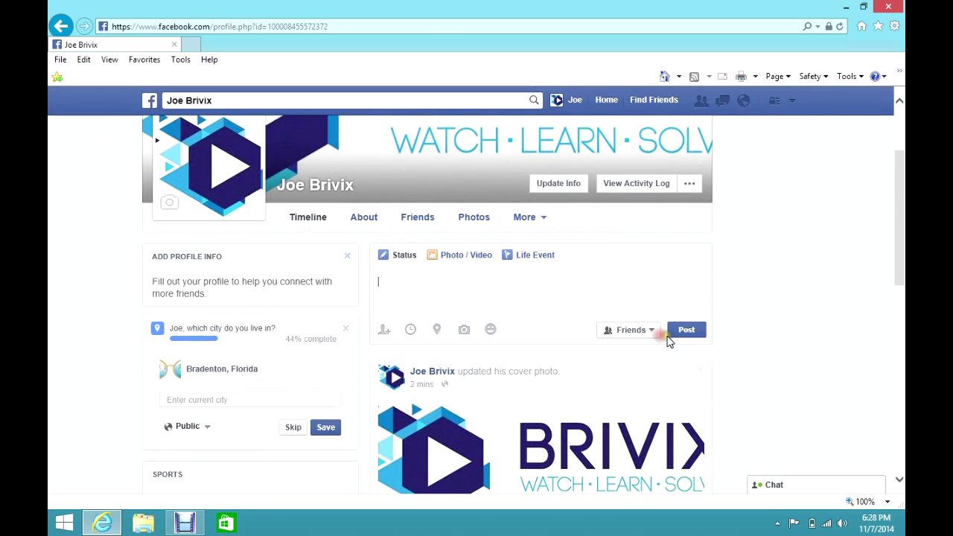
{"action": "type", "text": "This is my very first facebook post!"}
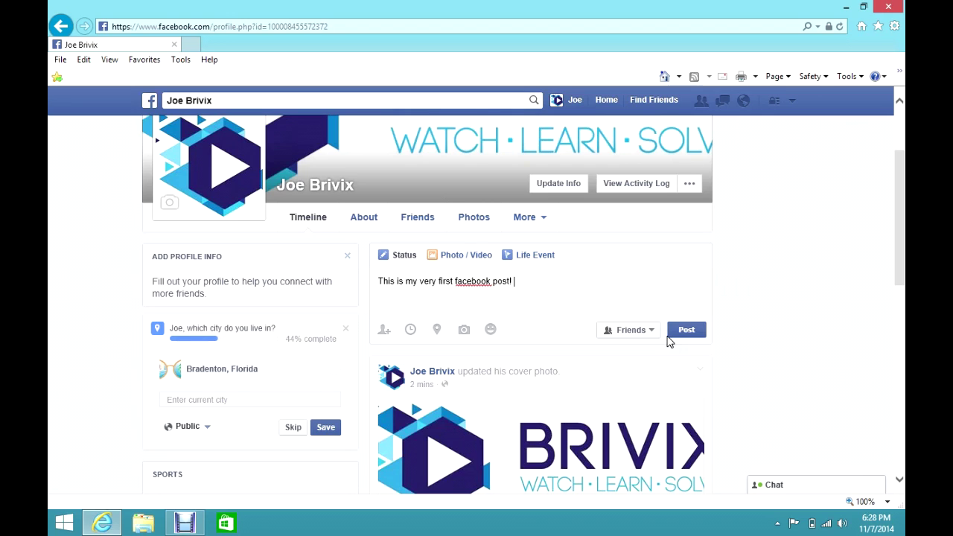
{"action": "type", "text": " So far it is pretty co"}
{"action": "left_click", "coordinate": [691, 330]}
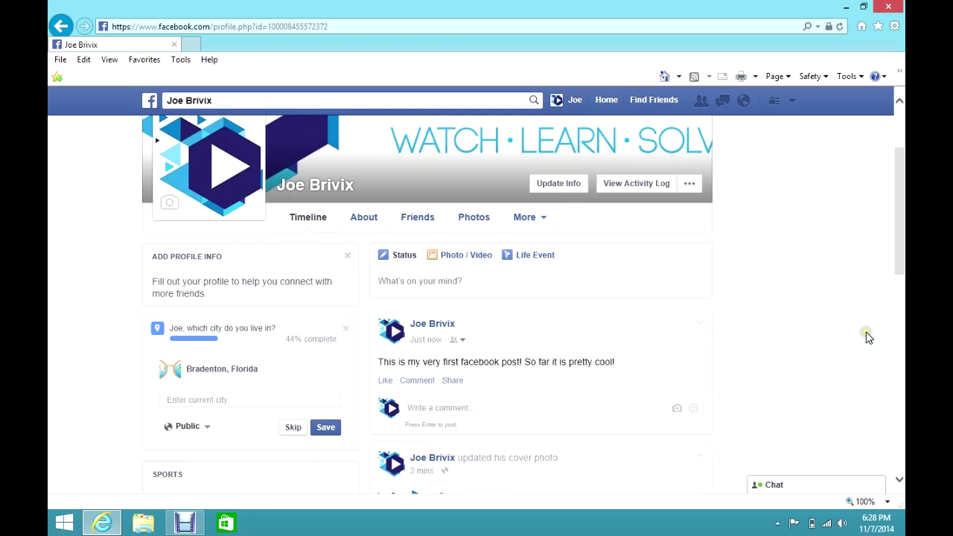
{"action": "scroll", "coordinate": [867, 335], "scroll_direction": "up", "scroll_amount": 2}
{"action": "scroll", "coordinate": [867, 337], "scroll_direction": "down", "scroll_amount": 2}
{"action": "scroll", "coordinate": [863, 376], "scroll_direction": "down", "scroll_amount": 1}
{"action": "scroll", "coordinate": [864, 378], "scroll_direction": "down", "scroll_amount": 1}
{"action": "scroll", "coordinate": [841, 372], "scroll_direction": "up", "scroll_amount": 1}
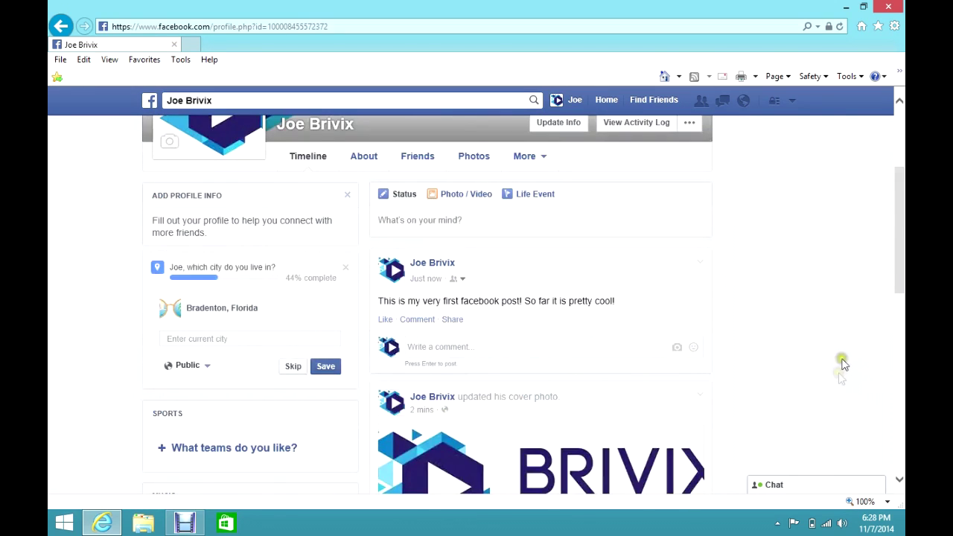
{"action": "left_click", "coordinate": [825, 347]}
{"action": "scroll", "coordinate": [819, 340], "scroll_direction": "up", "scroll_amount": 1}
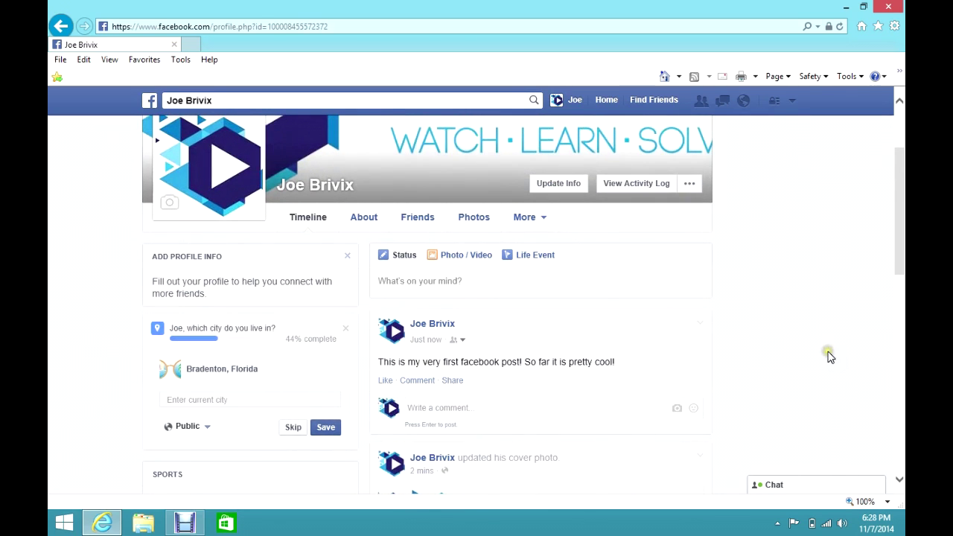
{"action": "scroll", "coordinate": [828, 356], "scroll_direction": "down", "scroll_amount": 1}
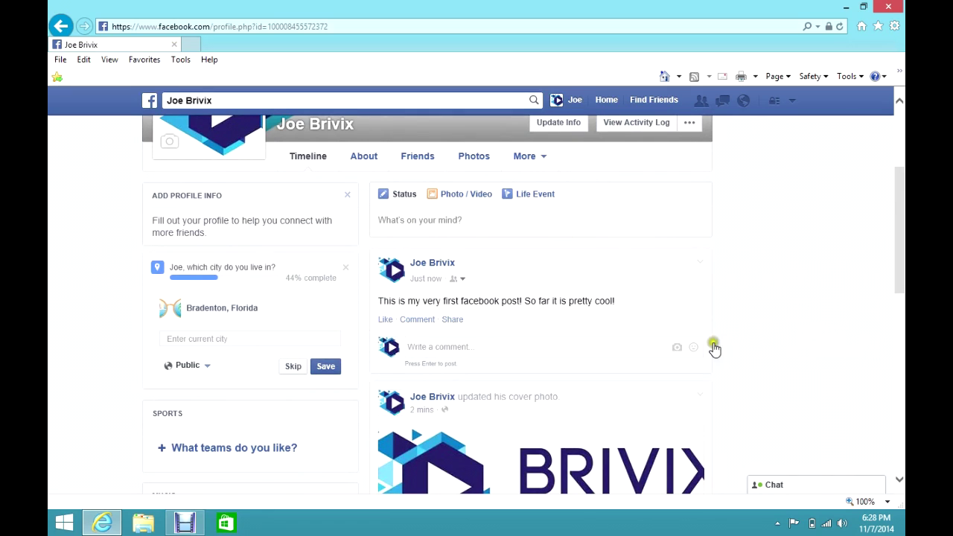
Step: Attach the BriVix-Logo-White image to a new photo post captioned 'Hey look, my logo!'
{"action": "left_click", "coordinate": [451, 194]}
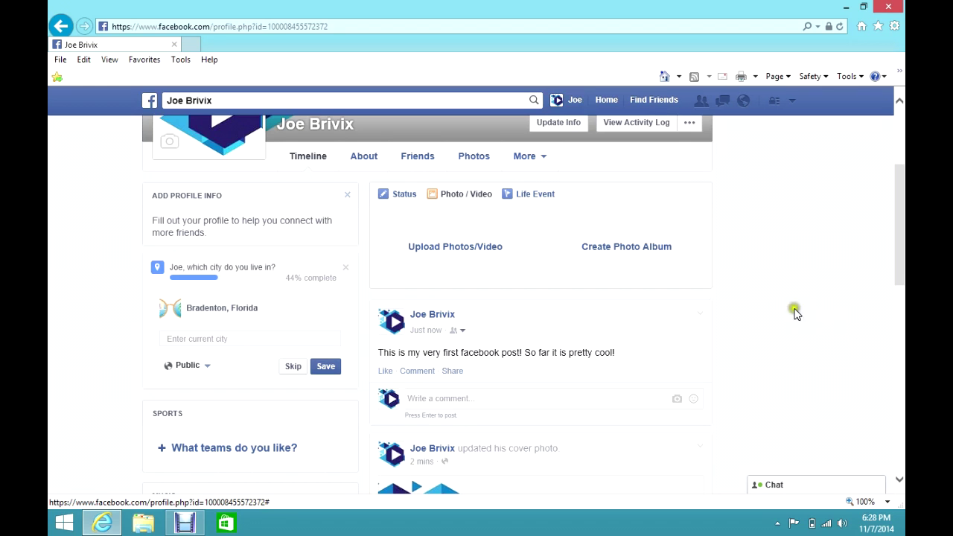
{"action": "left_click", "coordinate": [463, 253]}
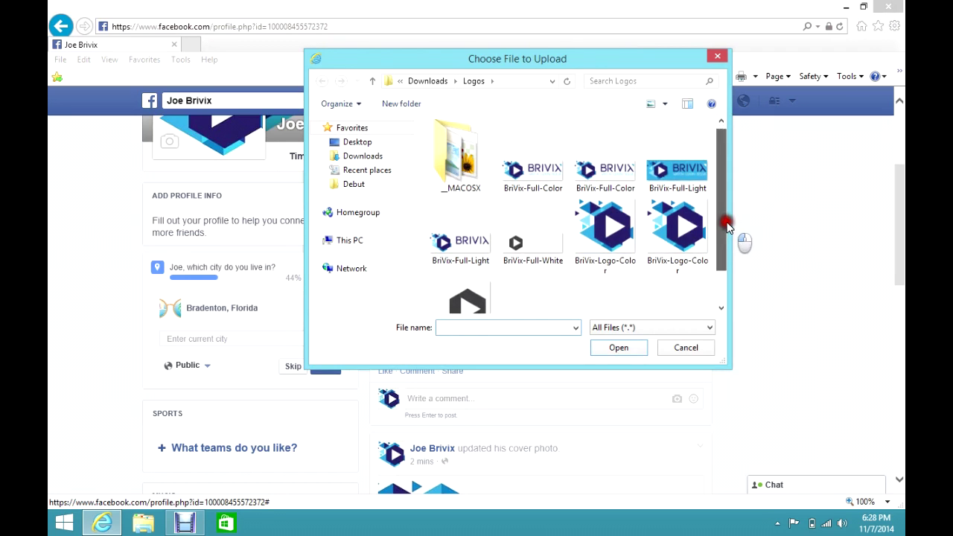
{"action": "left_click_drag", "start_coordinate": [723, 219], "coordinate": [723, 253]}
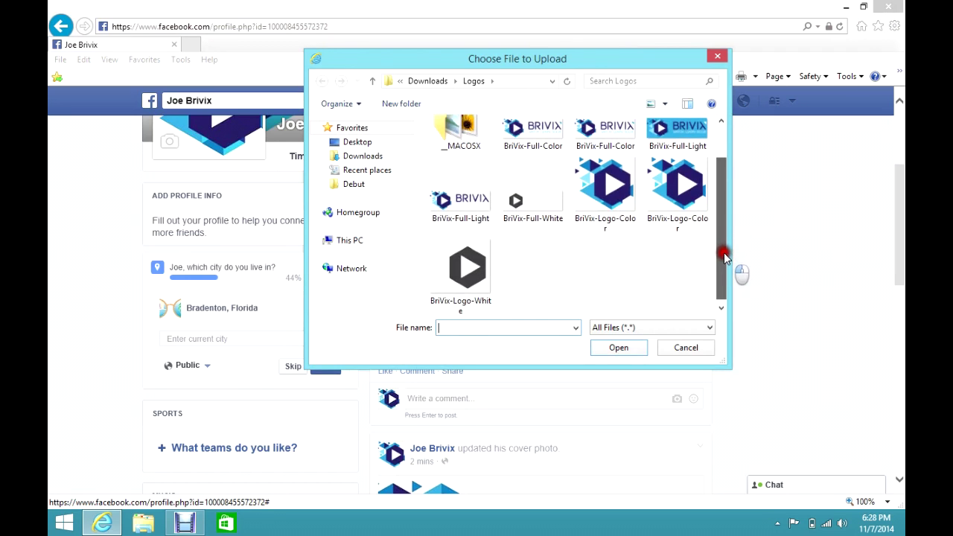
{"action": "left_click", "coordinate": [471, 268]}
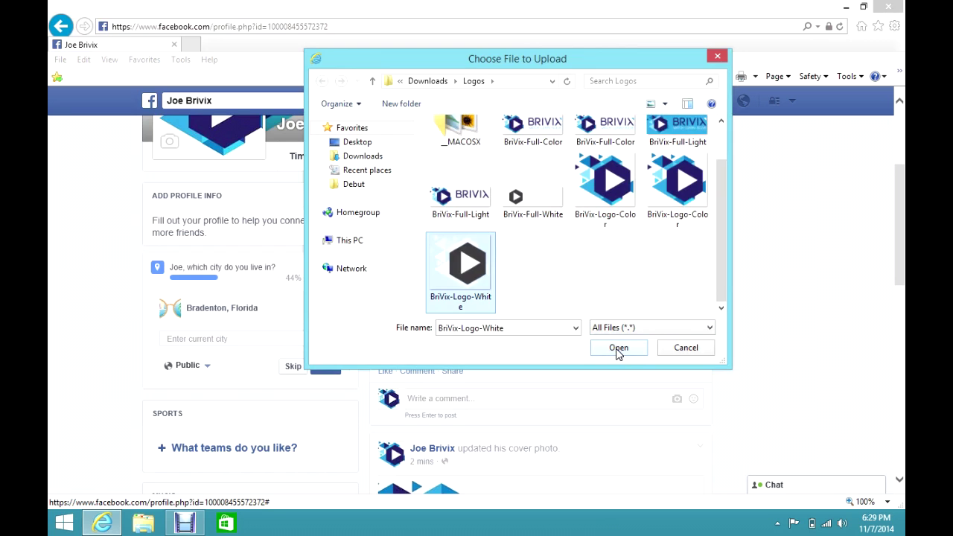
{"action": "left_click", "coordinate": [617, 348]}
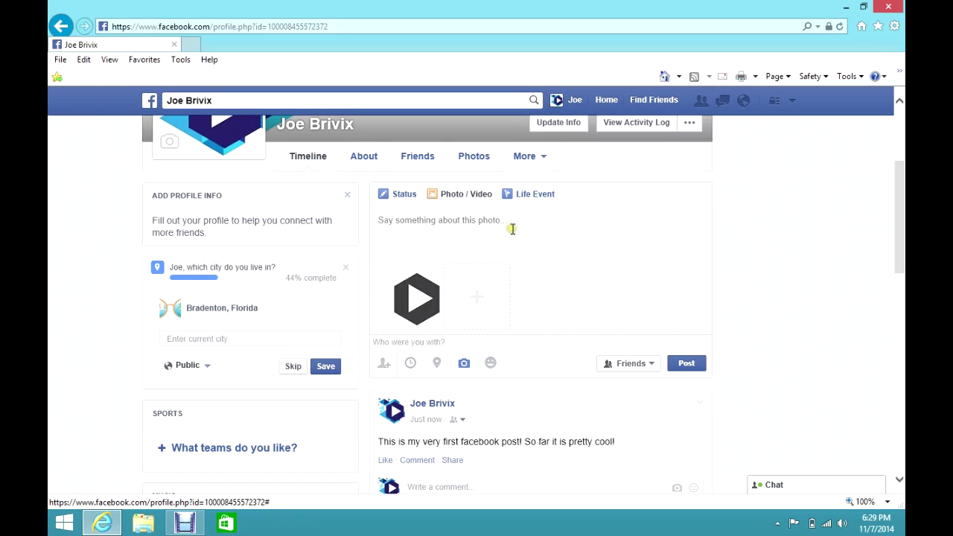
{"action": "left_click", "coordinate": [419, 220]}
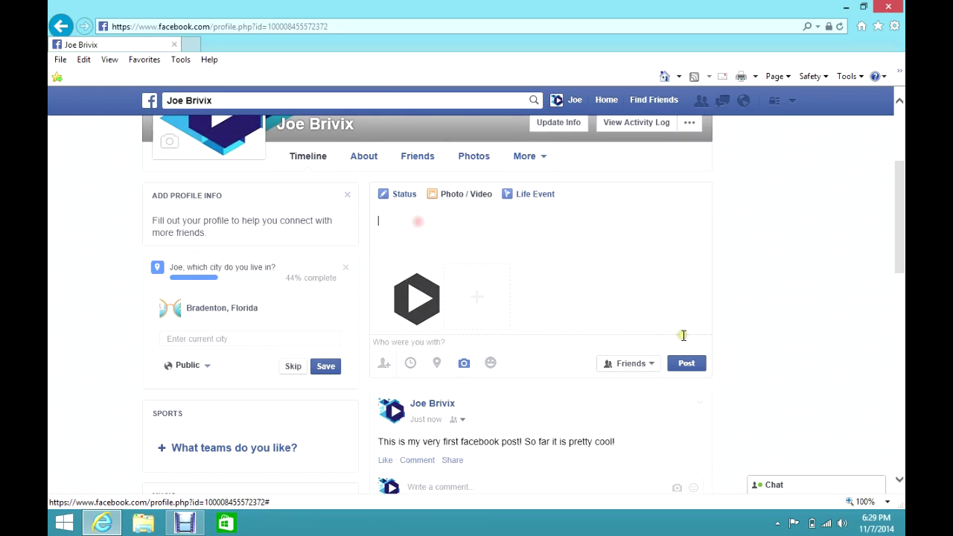
{"action": "type", "text": "Hey look, my logo!"}
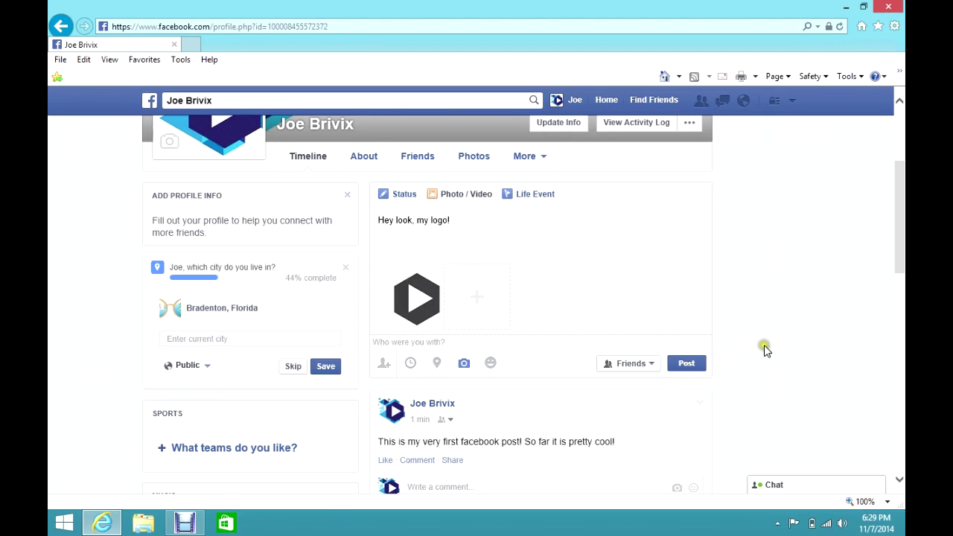
Step: Publish the logo photo post and view the posted photo in the photo viewer
{"action": "left_click", "coordinate": [686, 365]}
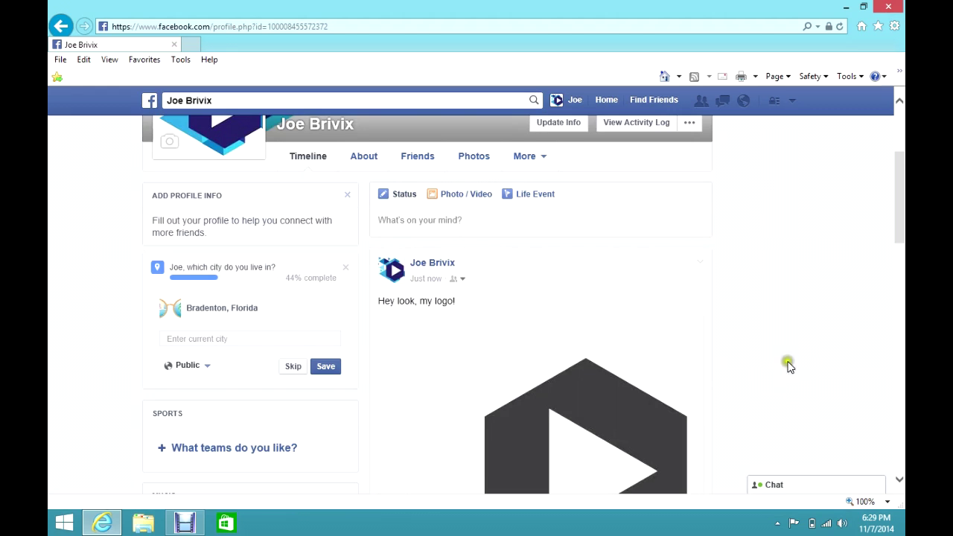
{"action": "scroll", "coordinate": [814, 350], "scroll_direction": "down", "scroll_amount": 3}
{"action": "left_click", "coordinate": [613, 362]}
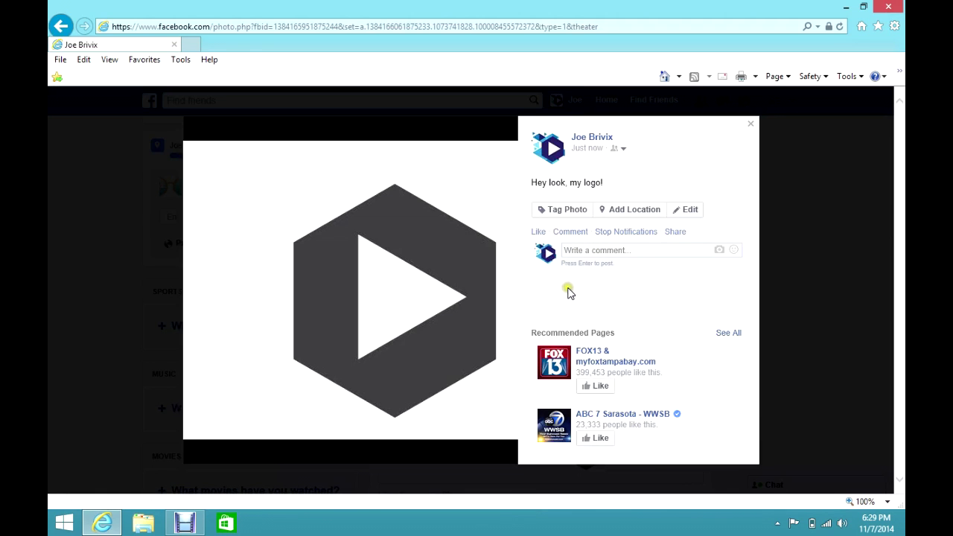
Step: Dismiss the sticker tip in the comment box and switch the photo into tagging mode
{"action": "left_click", "coordinate": [578, 251]}
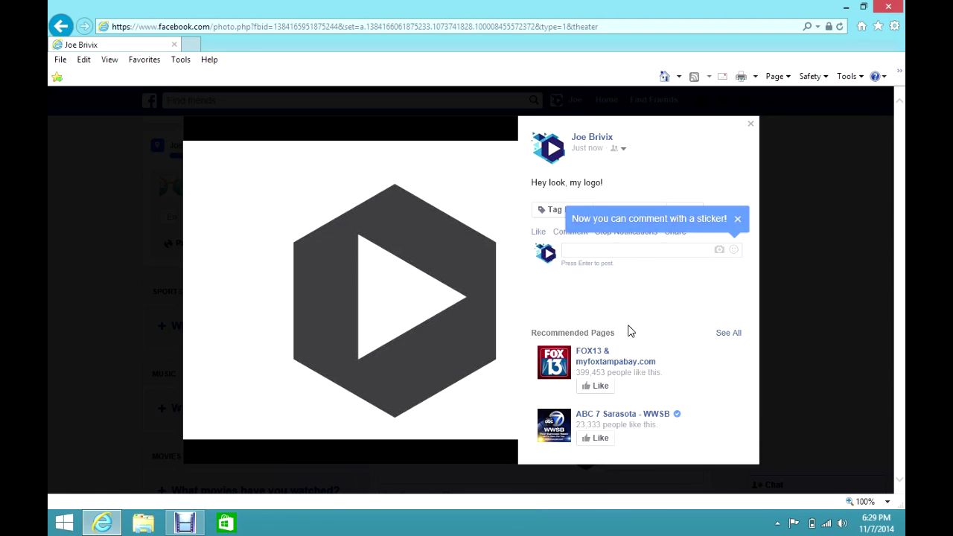
{"action": "left_click", "coordinate": [612, 305]}
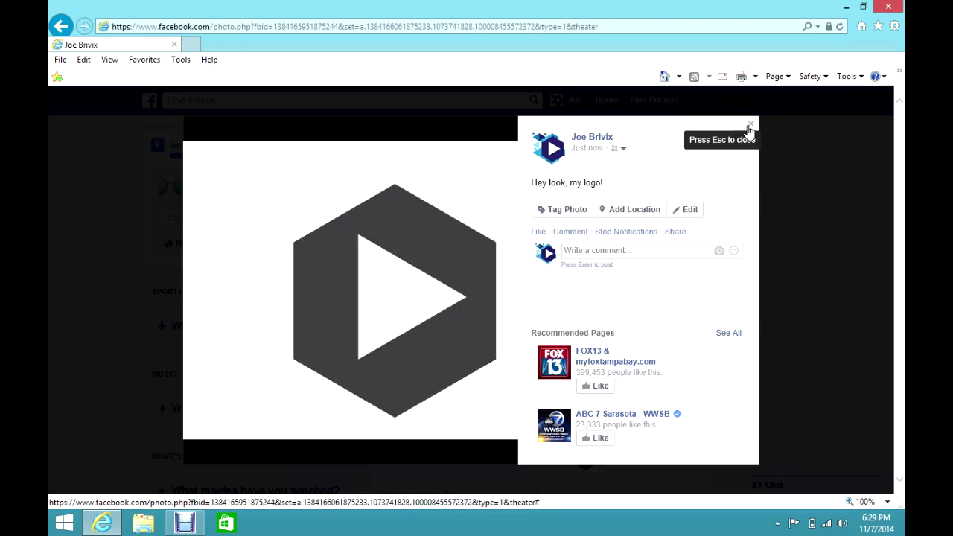
{"action": "left_click", "coordinate": [559, 210]}
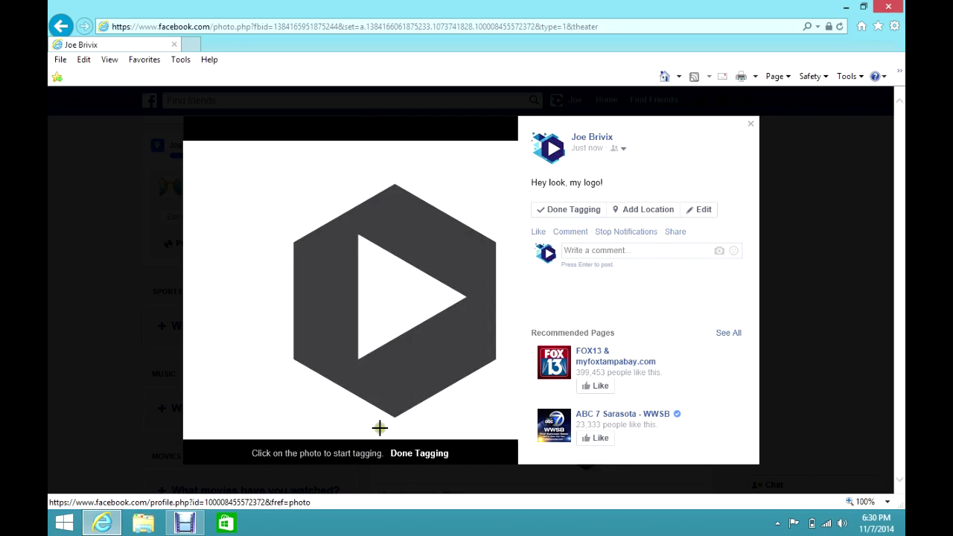
Step: Tag the profile owner (Me) on the centre of the logo, finish tagging, and close the viewer
{"action": "left_click", "coordinate": [386, 294]}
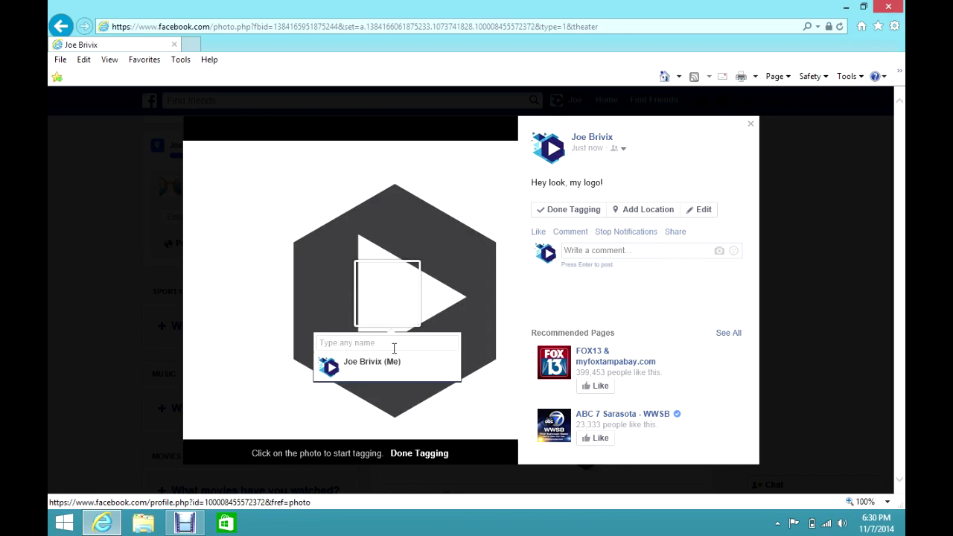
{"action": "type", "text": "Joe"}
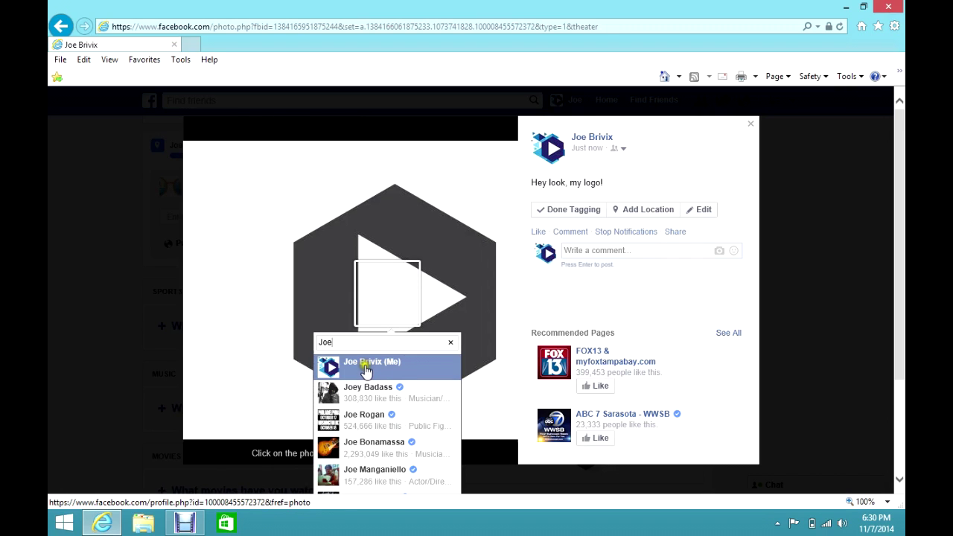
{"action": "left_click", "coordinate": [366, 372]}
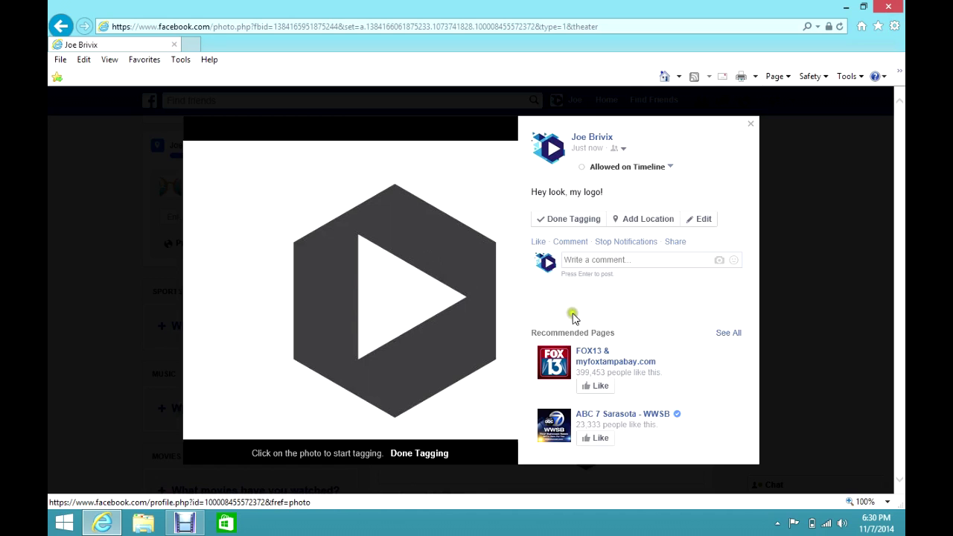
{"action": "left_click", "coordinate": [418, 456]}
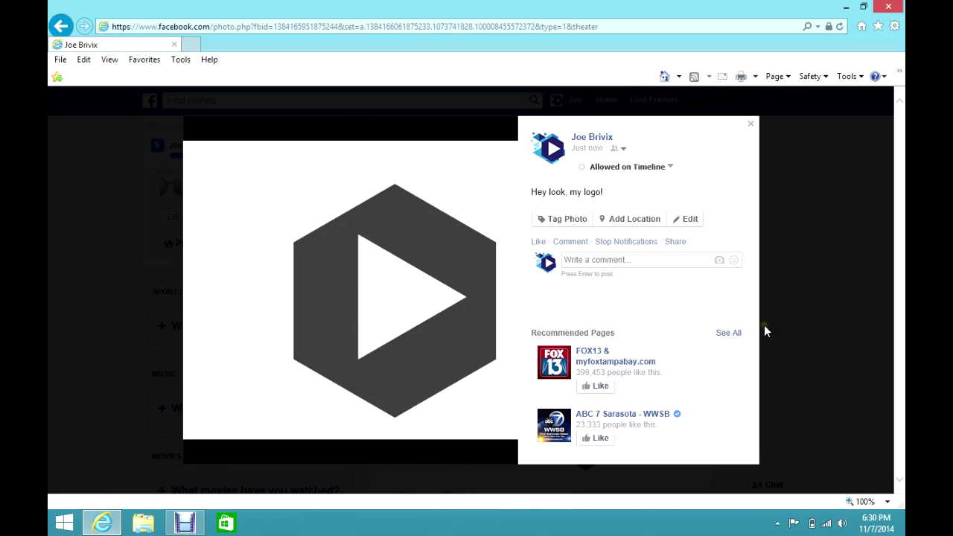
{"action": "left_click", "coordinate": [752, 127]}
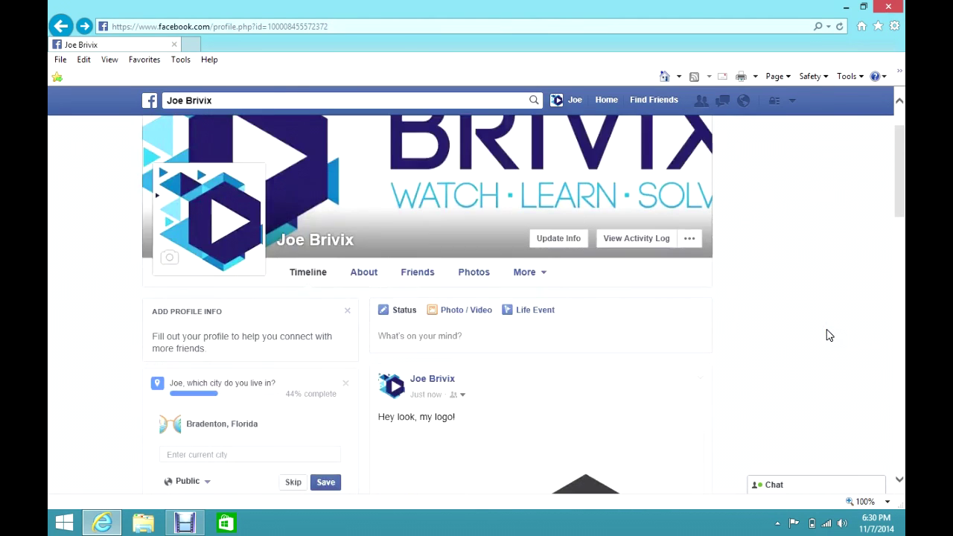
Step: Start a Life Event on the timeline and list its Travel & Experiences event types
{"action": "scroll", "coordinate": [830, 335], "scroll_direction": "down", "scroll_amount": 7}
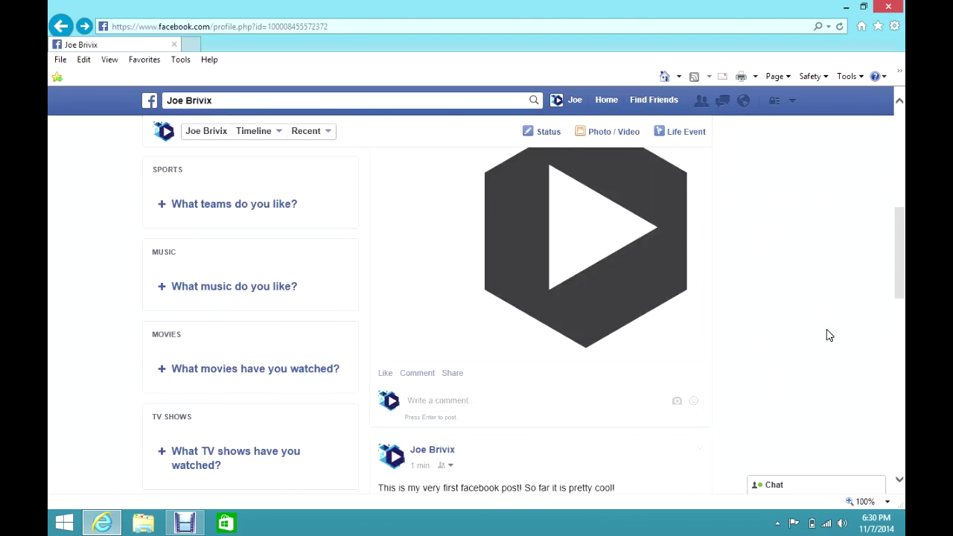
{"action": "scroll", "coordinate": [834, 335], "scroll_direction": "down", "scroll_amount": 6}
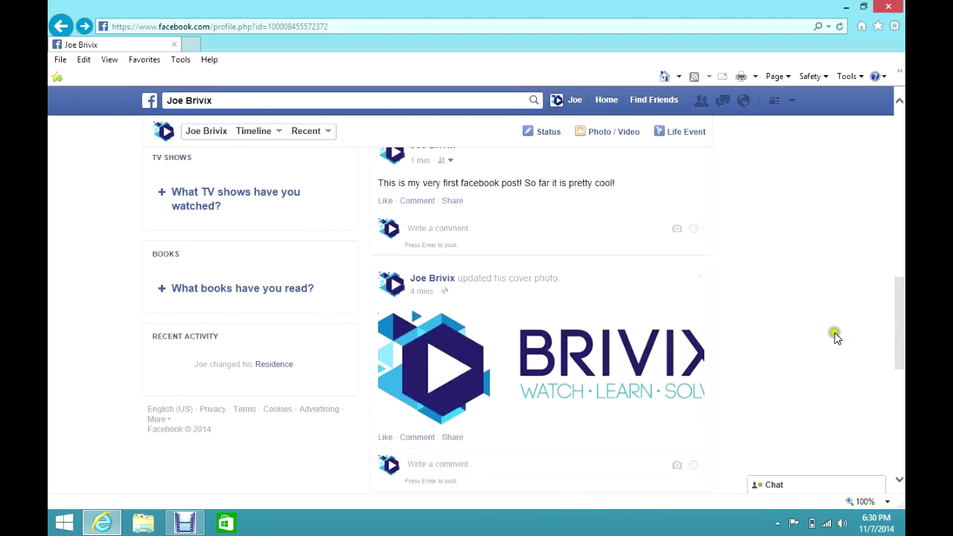
{"action": "scroll", "coordinate": [835, 336], "scroll_direction": "up", "scroll_amount": 6}
{"action": "scroll", "coordinate": [838, 338], "scroll_direction": "down", "scroll_amount": 6}
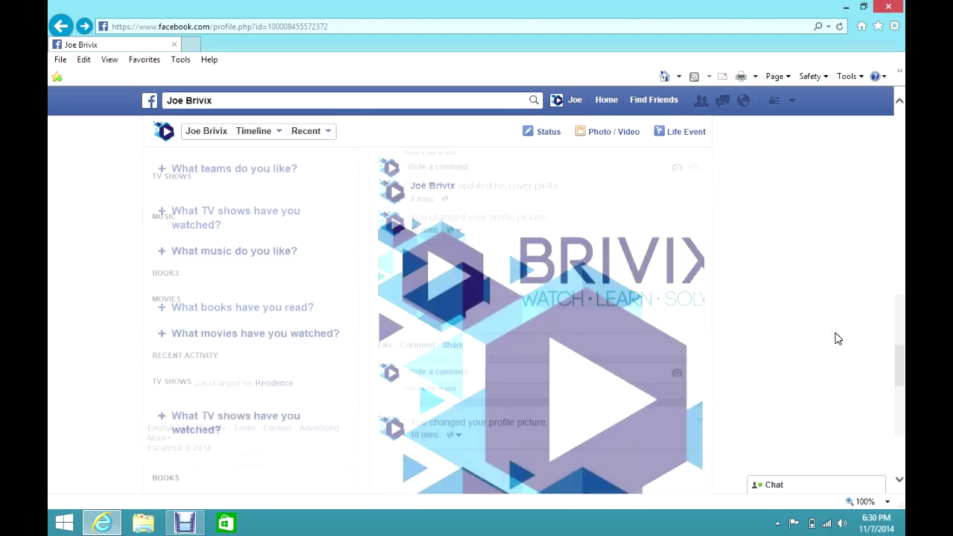
{"action": "scroll", "coordinate": [837, 338], "scroll_direction": "down", "scroll_amount": 2}
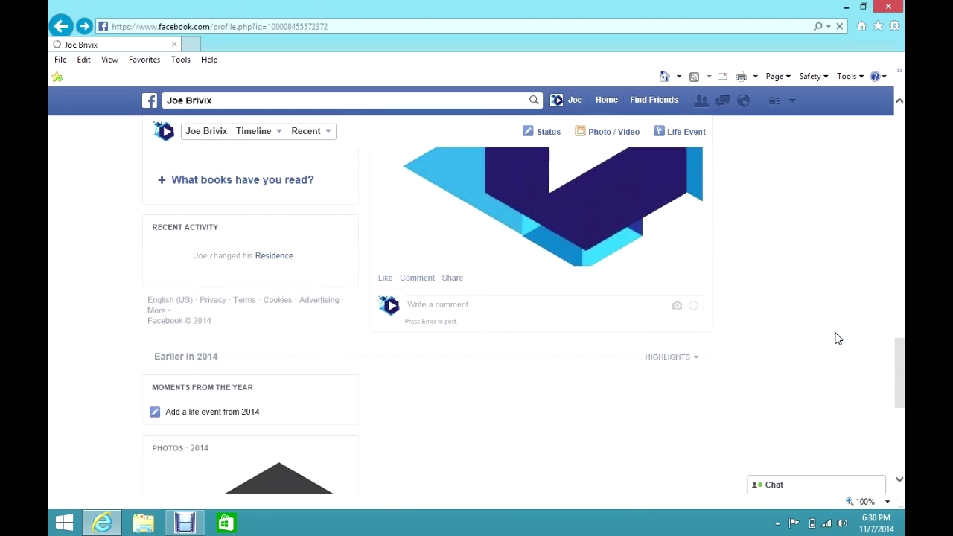
{"action": "scroll", "coordinate": [838, 339], "scroll_direction": "up", "scroll_amount": 10}
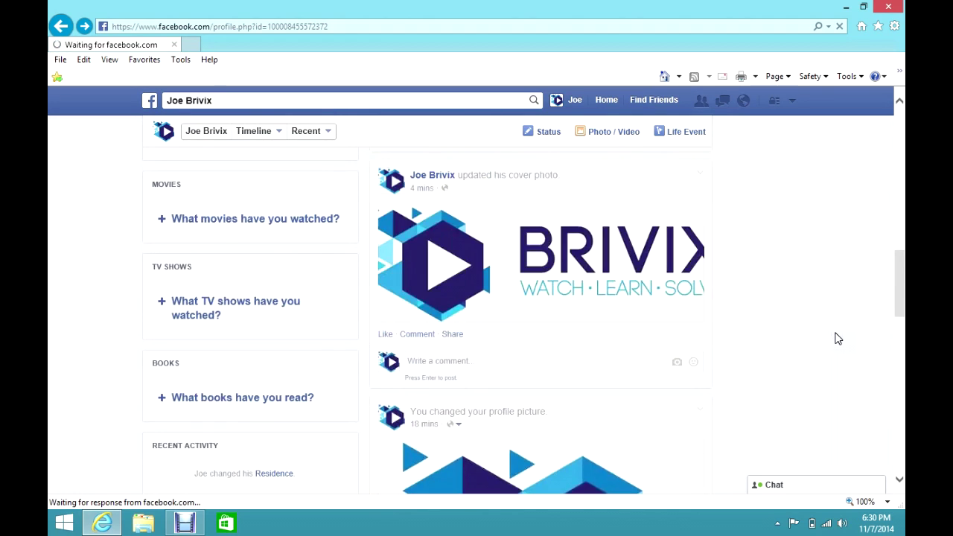
{"action": "scroll", "coordinate": [838, 339], "scroll_direction": "up", "scroll_amount": 3}
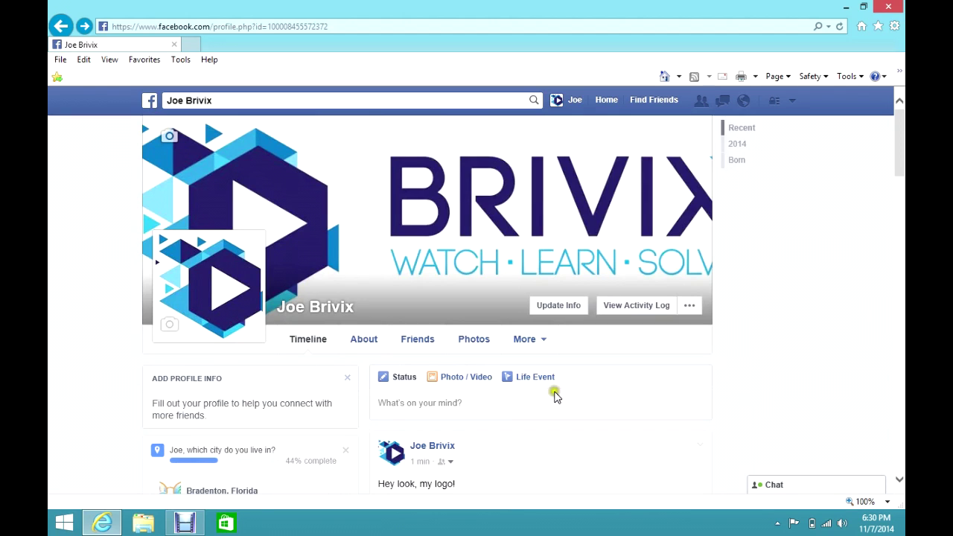
{"action": "left_click", "coordinate": [530, 379]}
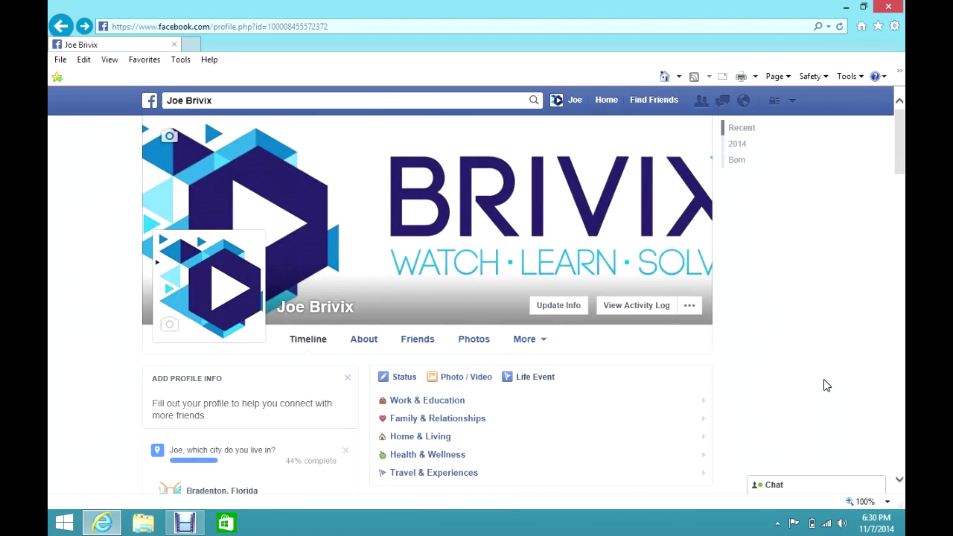
{"action": "scroll", "coordinate": [816, 376], "scroll_direction": "down", "scroll_amount": 2}
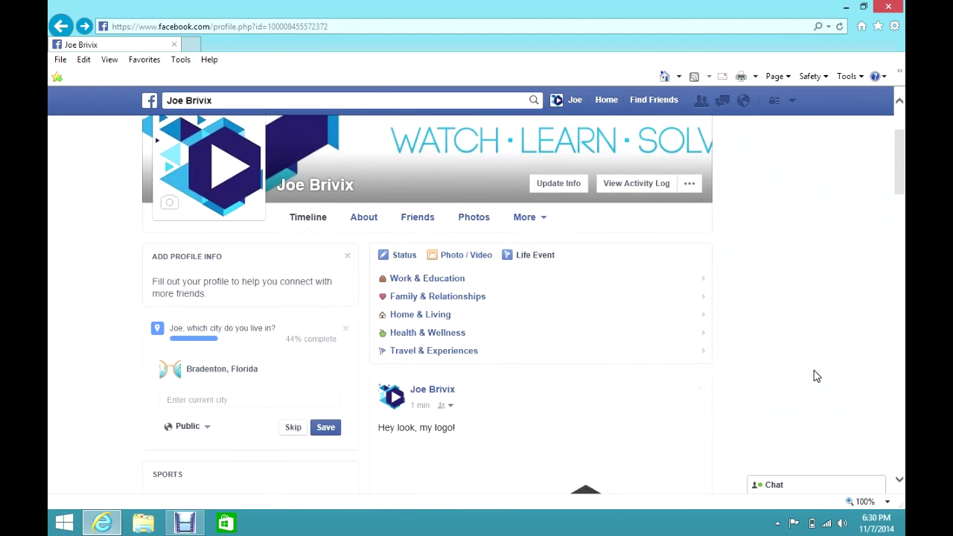
{"action": "left_click", "coordinate": [839, 356]}
{"action": "left_click", "coordinate": [438, 355]}
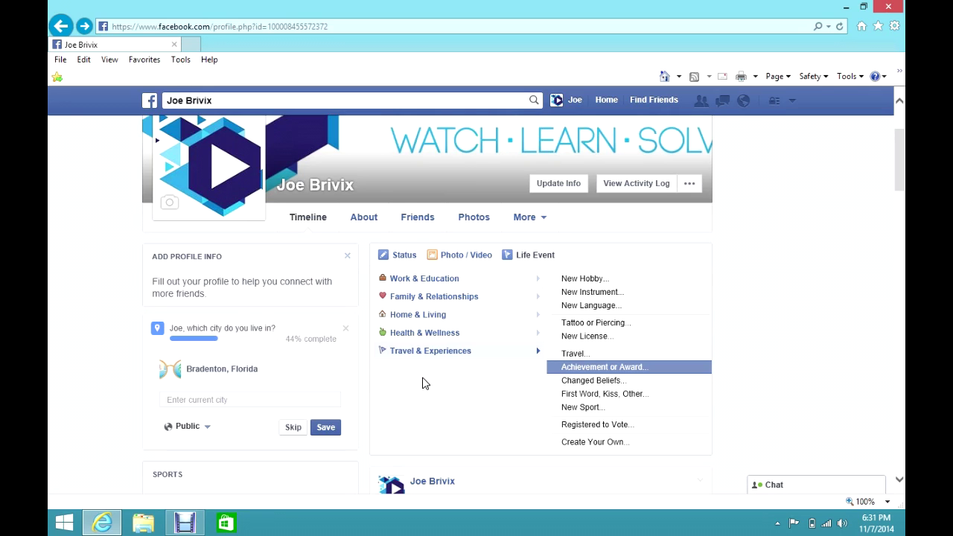
{"action": "left_click", "coordinate": [598, 296]}
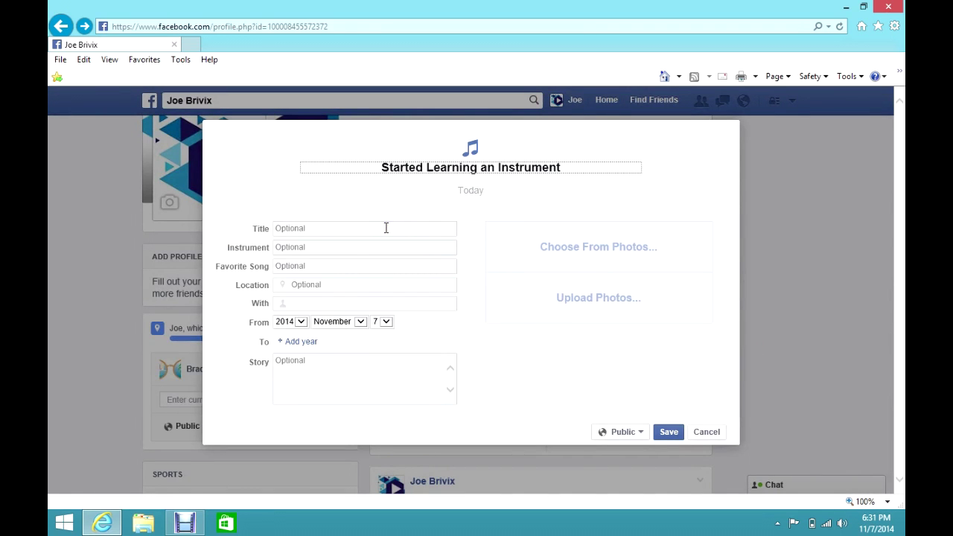
{"action": "left_click", "coordinate": [311, 229]}
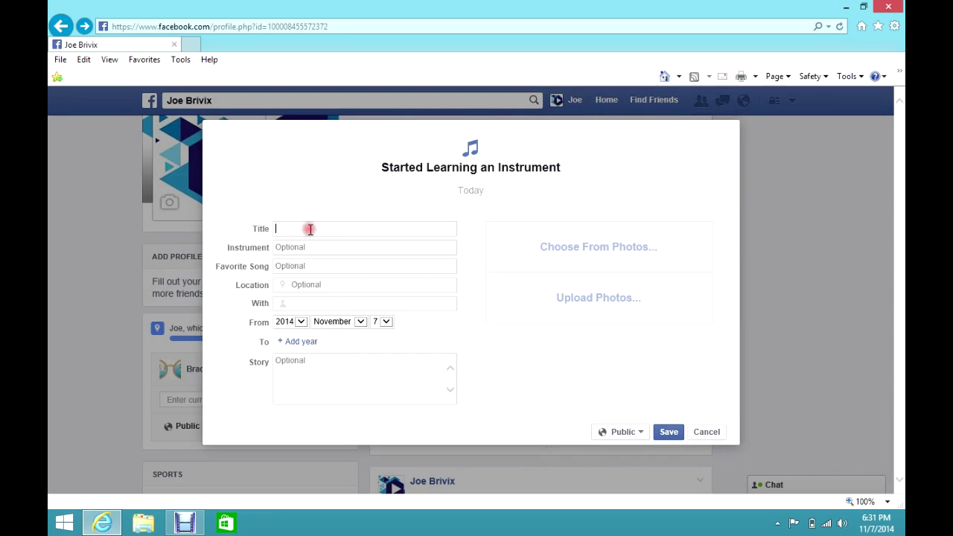
{"action": "left_click", "coordinate": [304, 187]}
{"action": "left_click", "coordinate": [472, 366]}
{"action": "left_click", "coordinate": [638, 435]}
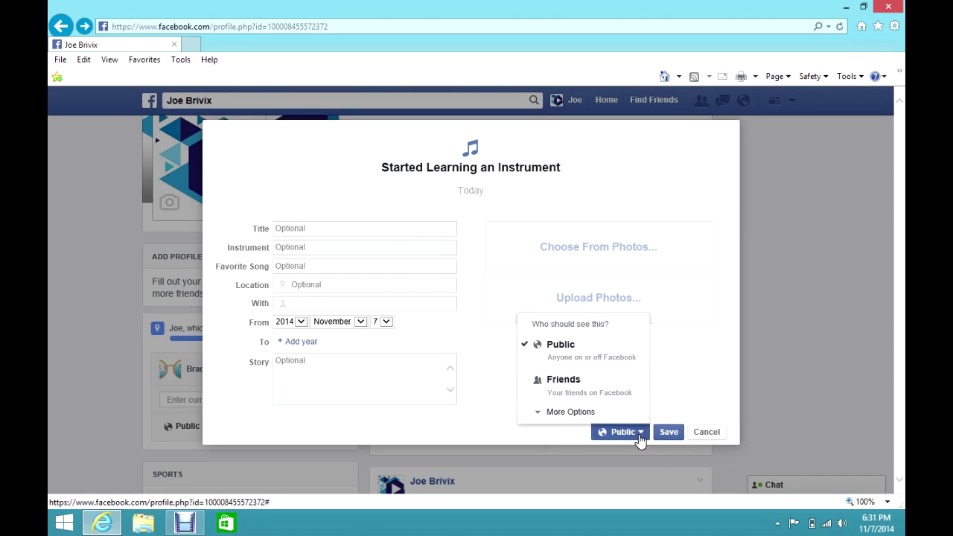
{"action": "left_click", "coordinate": [574, 385]}
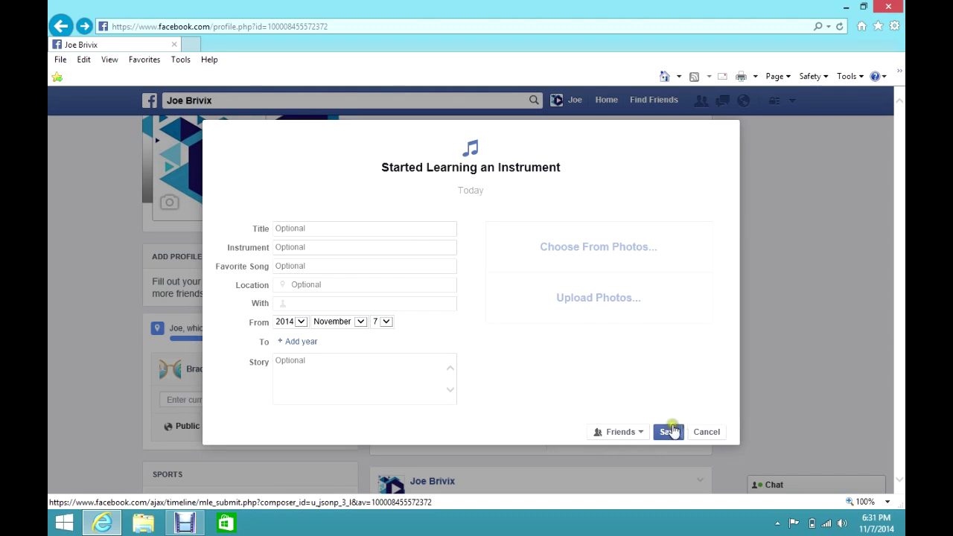
{"action": "left_click", "coordinate": [715, 438]}
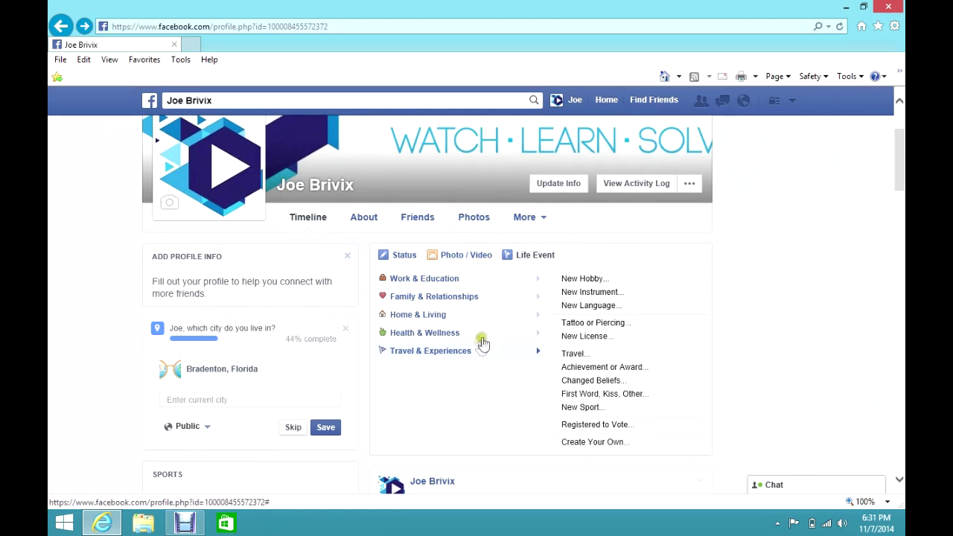
Step: Open a Got Married event from Family & Relationships, view its Story field, then cancel it unposted
{"action": "mouse_move", "coordinate": [447, 300]}
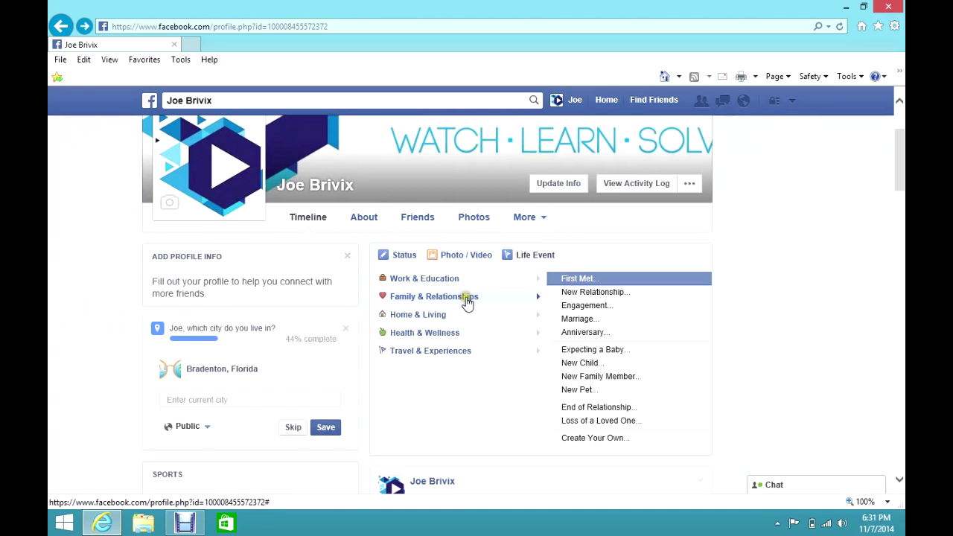
{"action": "left_click", "coordinate": [587, 320]}
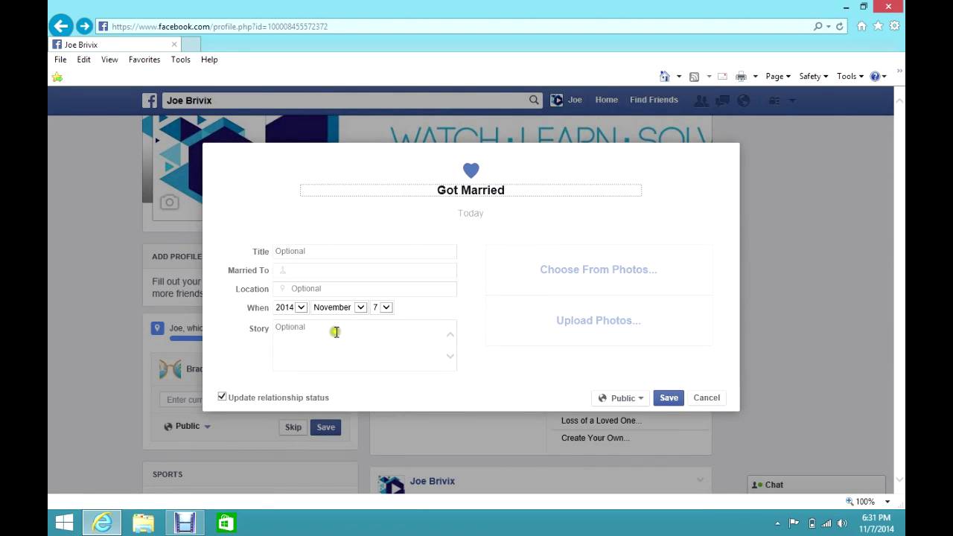
{"action": "left_click", "coordinate": [306, 329]}
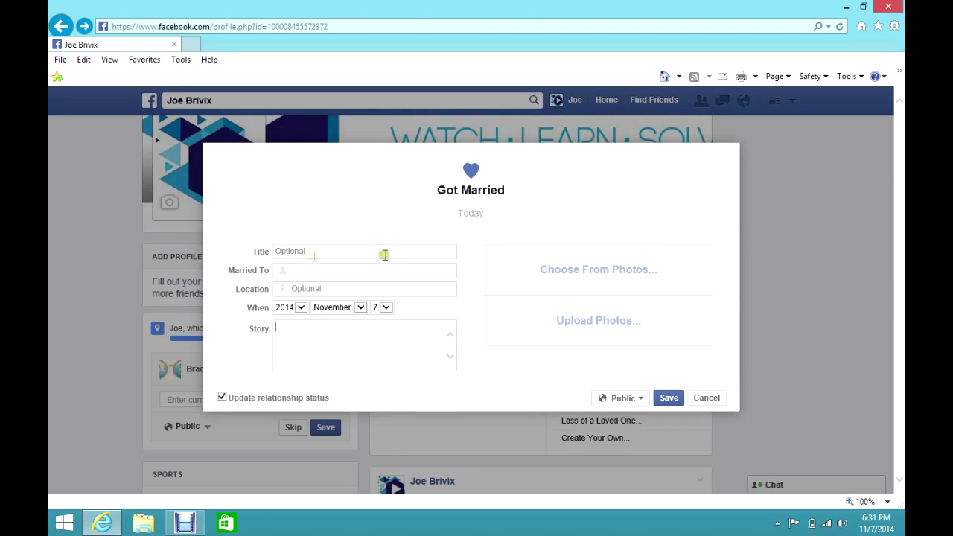
{"action": "left_click", "coordinate": [715, 403]}
Step: Reload the profile timeline and scroll down to the logo photo post's Like/Comment/Share links
{"action": "scroll", "coordinate": [793, 368], "scroll_direction": "down", "scroll_amount": 2}
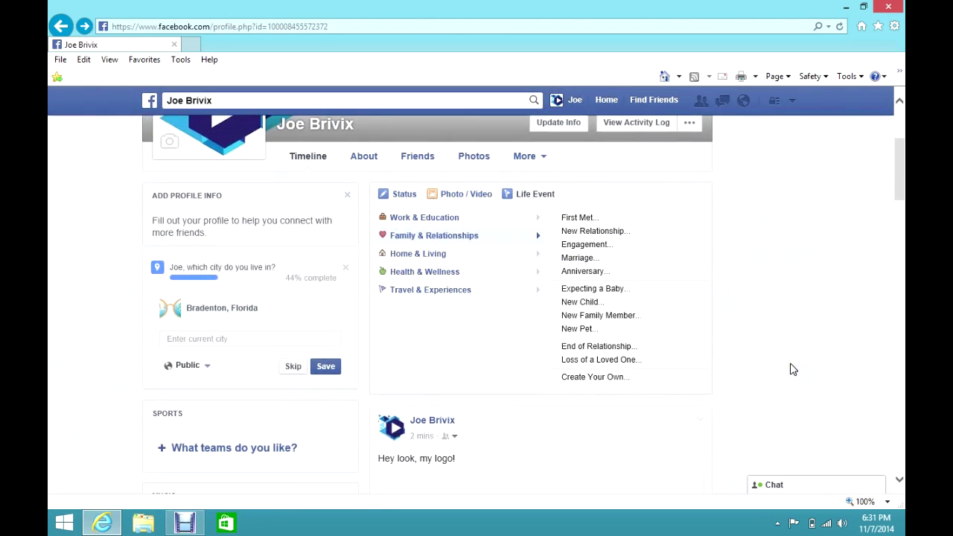
{"action": "scroll", "coordinate": [793, 369], "scroll_direction": "up", "scroll_amount": 3}
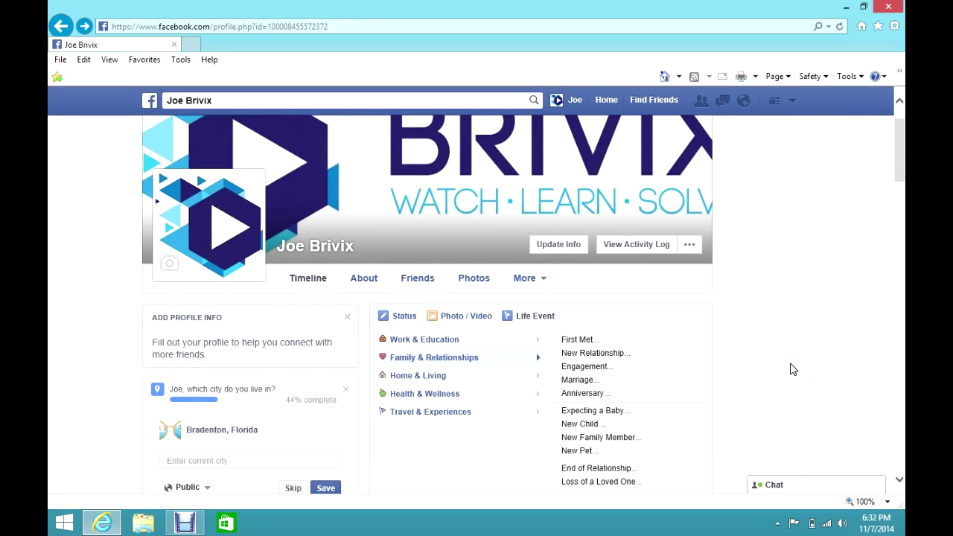
{"action": "scroll", "coordinate": [793, 369], "scroll_direction": "down", "scroll_amount": 5}
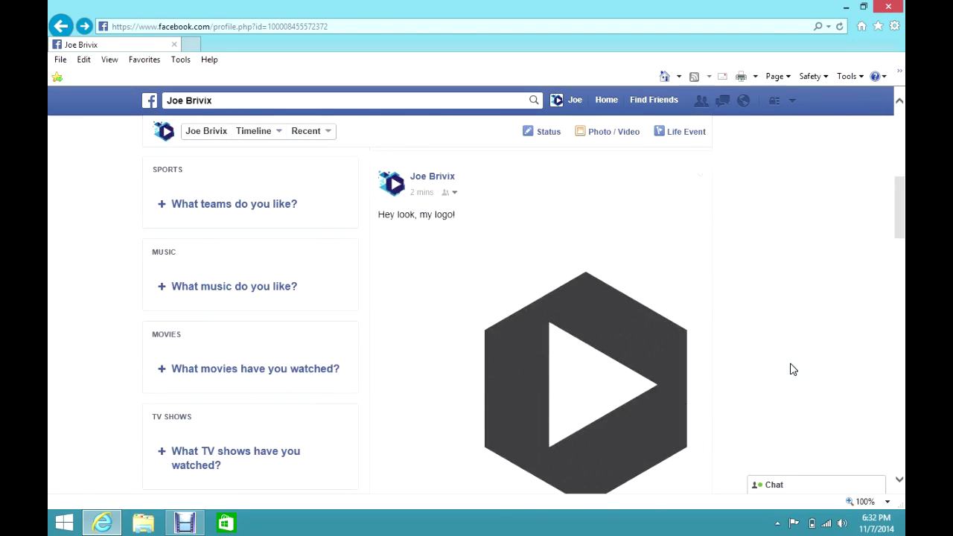
{"action": "scroll", "coordinate": [793, 370], "scroll_direction": "down", "scroll_amount": 4}
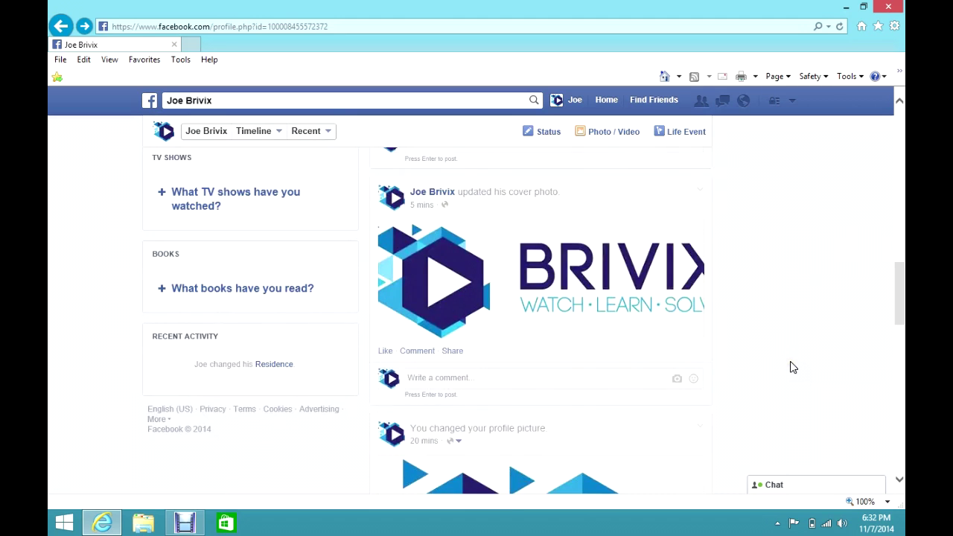
{"action": "scroll", "coordinate": [793, 368], "scroll_direction": "up", "scroll_amount": 9}
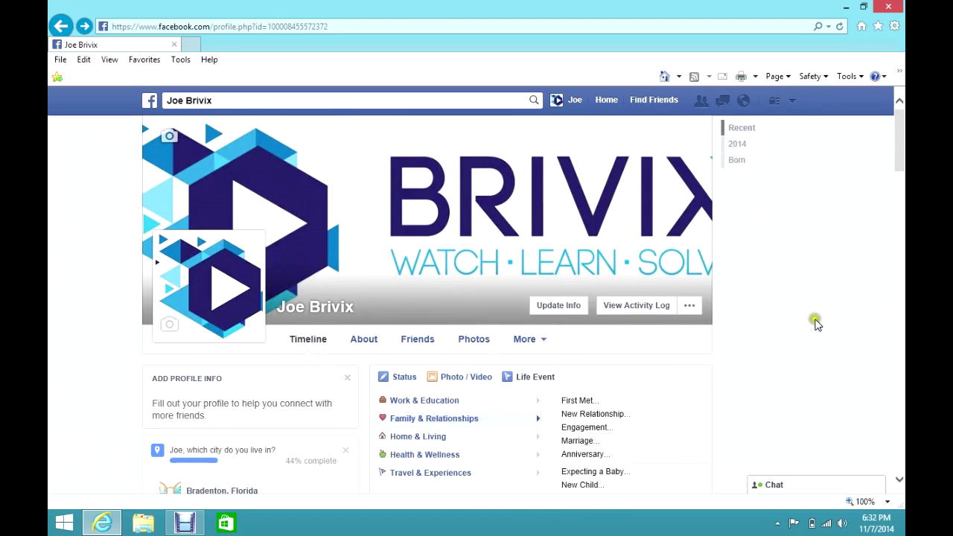
{"action": "scroll", "coordinate": [853, 339], "scroll_direction": "down", "scroll_amount": 2}
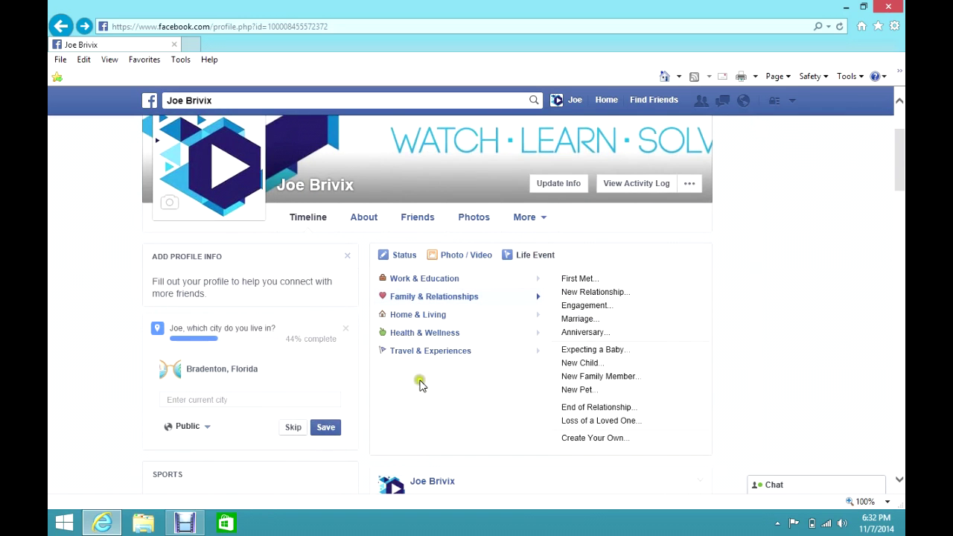
{"action": "scroll", "coordinate": [735, 377], "scroll_direction": "down", "scroll_amount": 3}
{"action": "scroll", "coordinate": [736, 379], "scroll_direction": "up", "scroll_amount": 4}
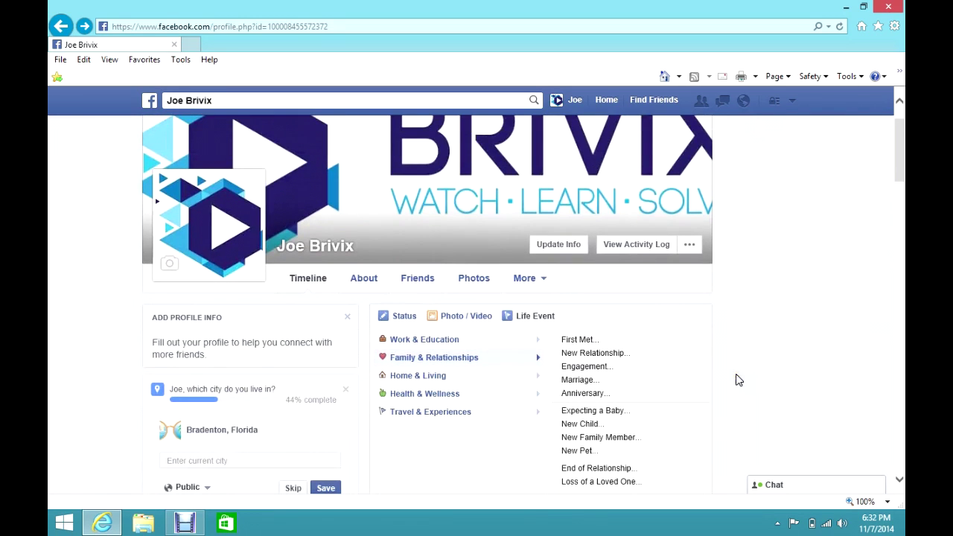
{"action": "left_click", "coordinate": [310, 279]}
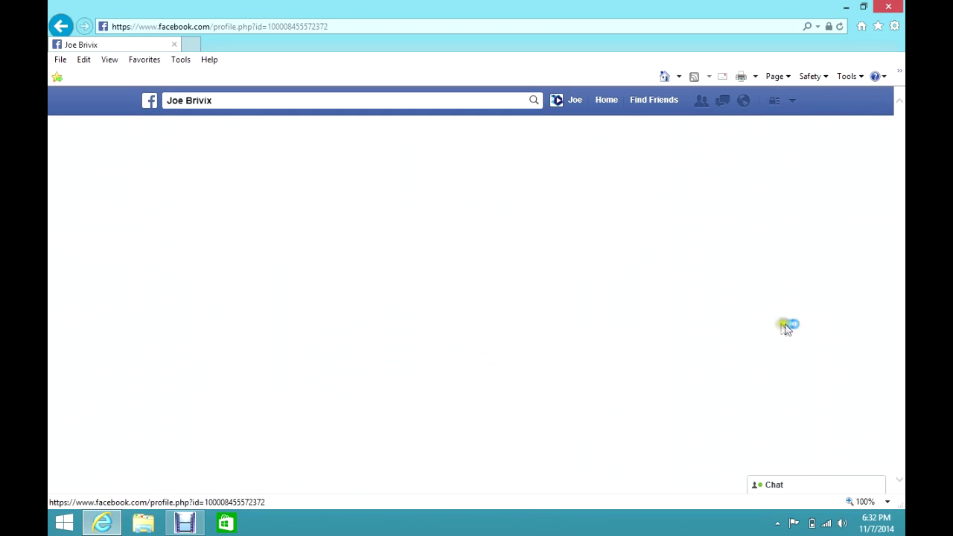
{"action": "scroll", "coordinate": [783, 330], "scroll_direction": "down", "scroll_amount": 2}
{"action": "scroll", "coordinate": [784, 329], "scroll_direction": "down", "scroll_amount": 1}
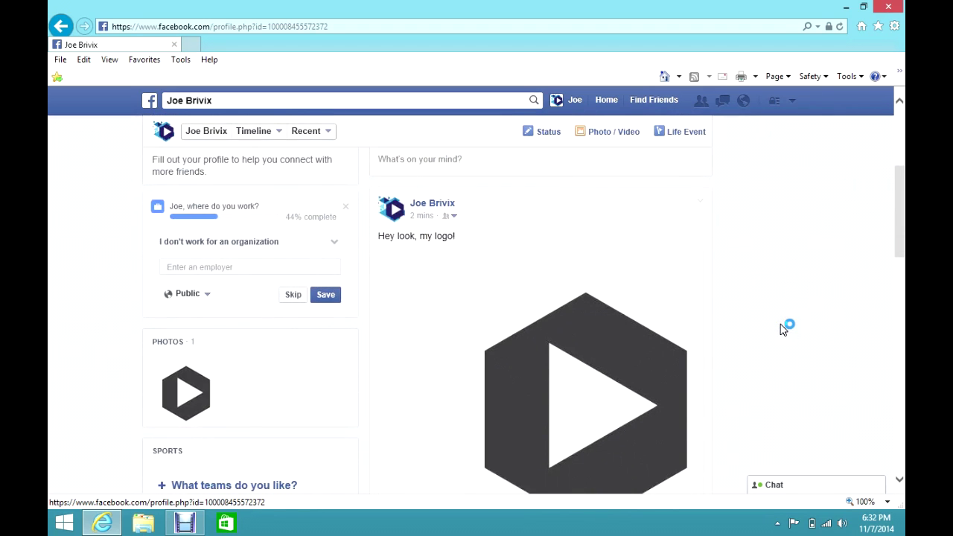
{"action": "scroll", "coordinate": [784, 330], "scroll_direction": "down", "scroll_amount": 3}
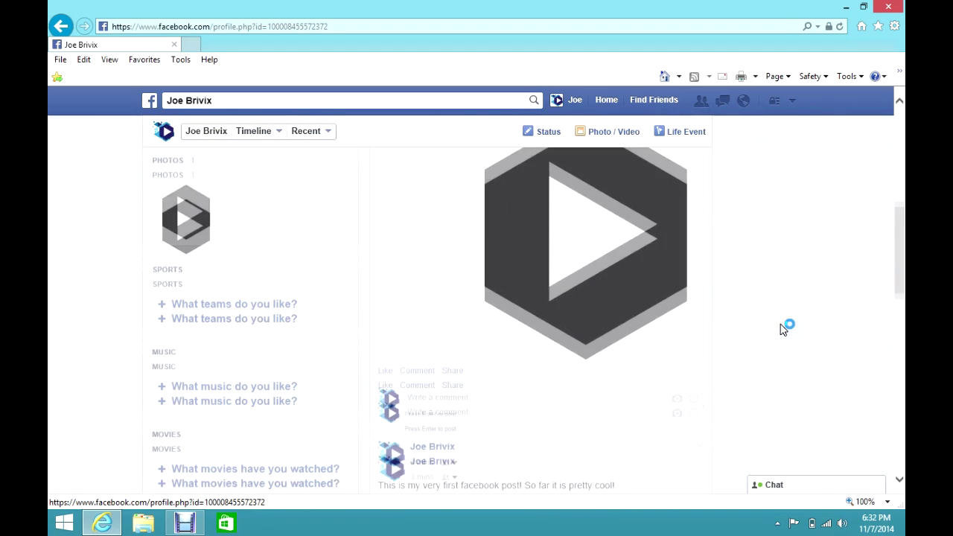
{"action": "scroll", "coordinate": [818, 348], "scroll_direction": "down", "scroll_amount": 1}
{"action": "scroll", "coordinate": [819, 350], "scroll_direction": "up", "scroll_amount": 1}
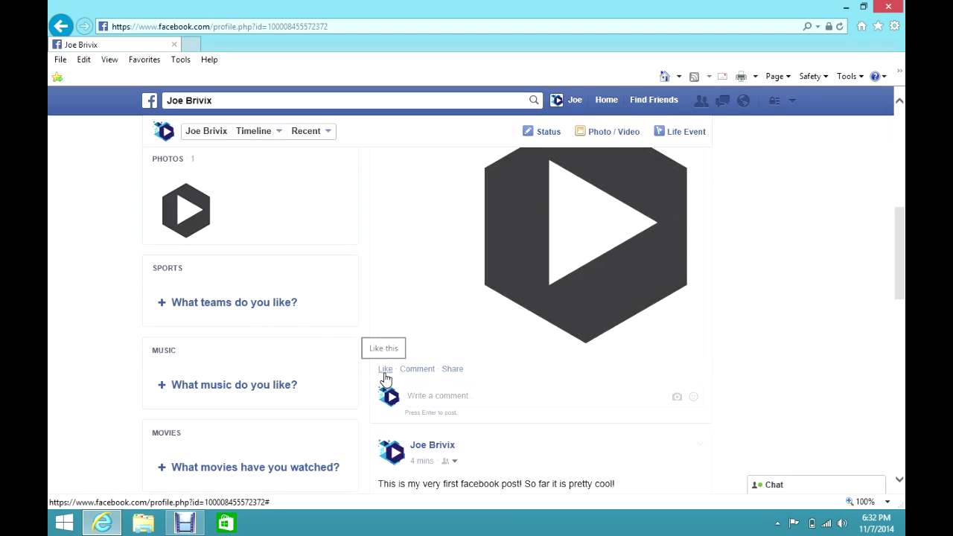
Step: Post the comment 'Testing' on the logo photo post
{"action": "left_click", "coordinate": [430, 369]}
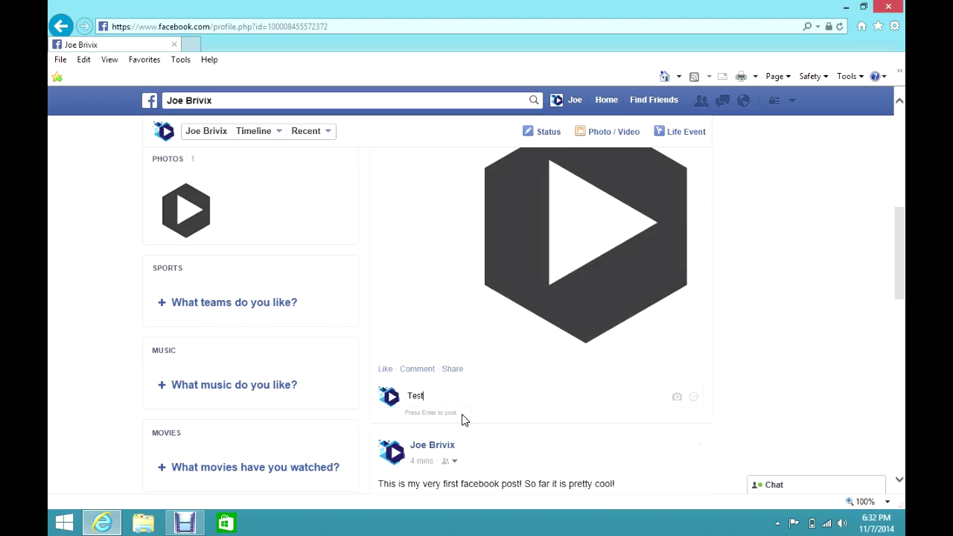
{"action": "type", "text": "ing"}
{"action": "key", "text": "Return"}
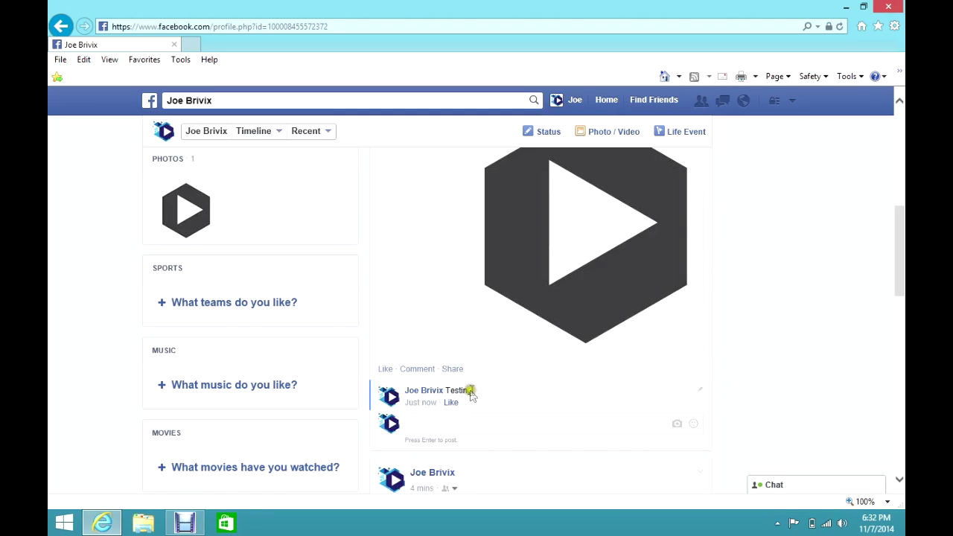
Step: Delete the 'Testing' comment through its pencil menu and confirm the deletion
{"action": "left_click", "coordinate": [701, 395]}
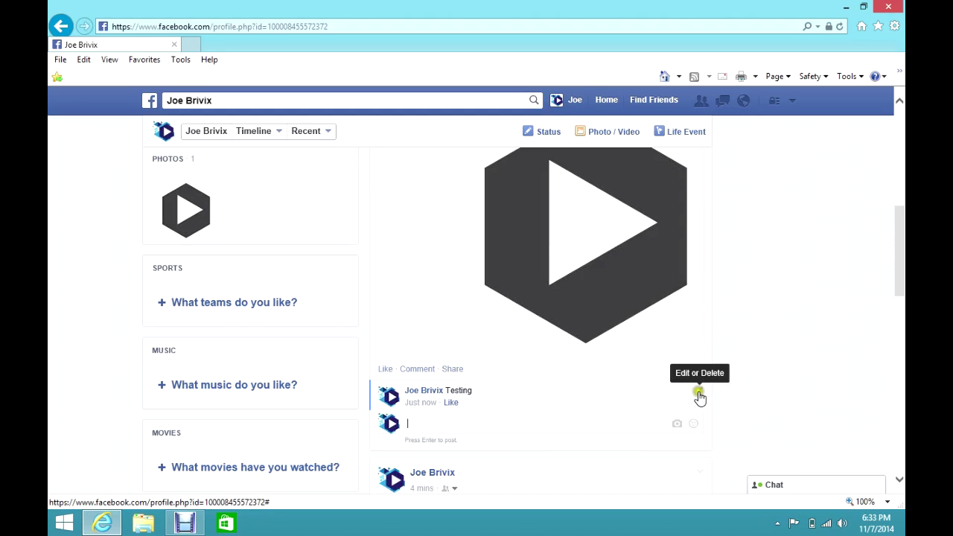
{"action": "left_click", "coordinate": [700, 395]}
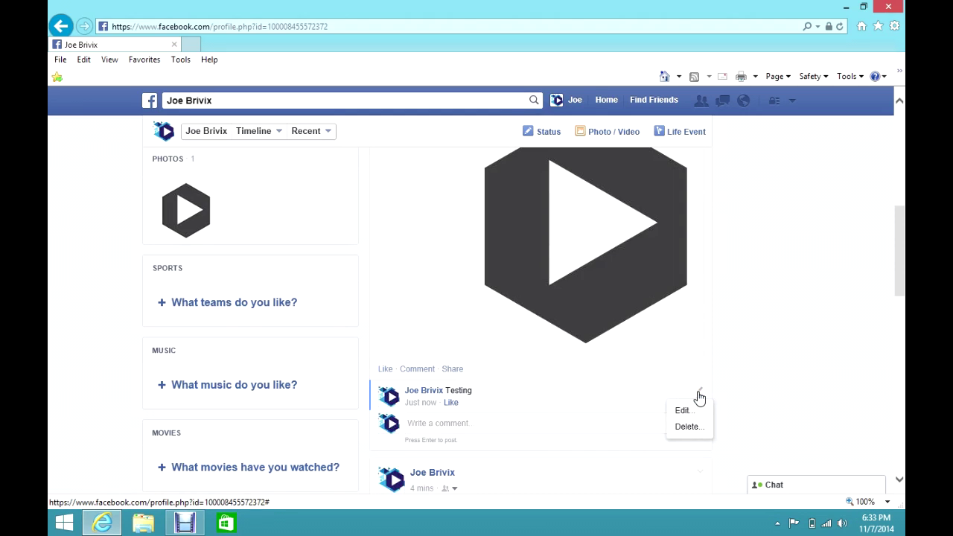
{"action": "left_click", "coordinate": [686, 418]}
{"action": "left_click", "coordinate": [687, 426]}
{"action": "left_click", "coordinate": [598, 270]}
{"action": "left_click", "coordinate": [598, 269]}
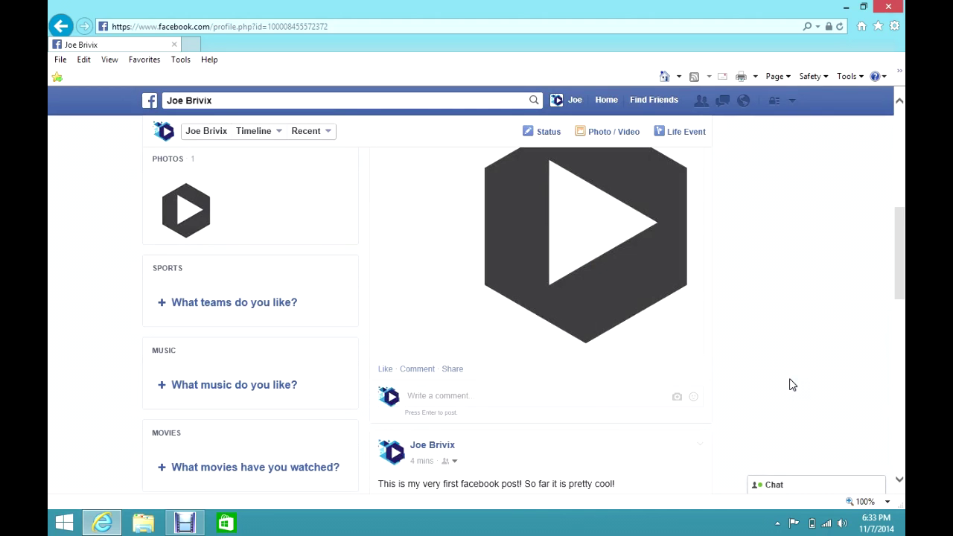
Step: Comment on the logo photo post with the first smiley sticker from the Meep pack
{"action": "left_click", "coordinate": [815, 381]}
{"action": "left_click", "coordinate": [692, 399]}
{"action": "scroll", "coordinate": [831, 385], "scroll_direction": "down", "scroll_amount": 3}
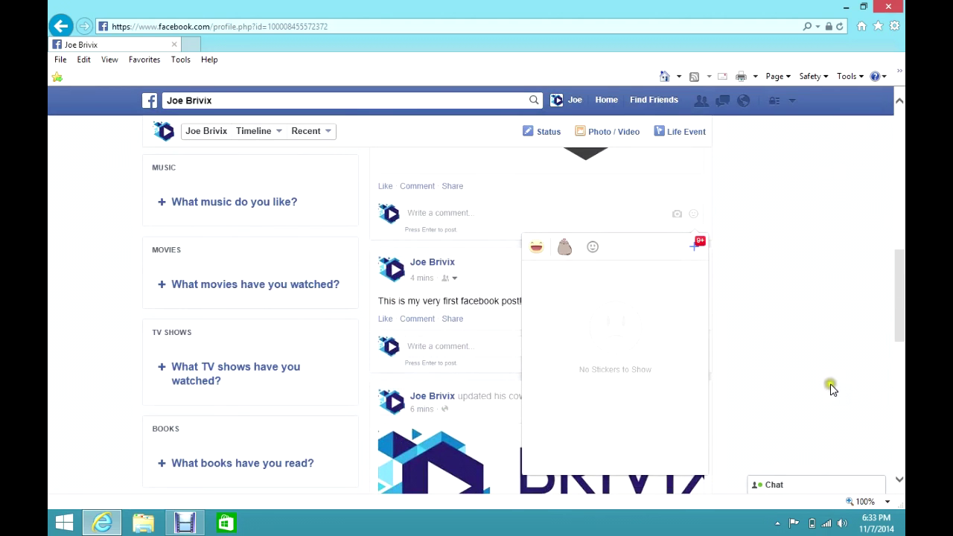
{"action": "scroll", "coordinate": [832, 387], "scroll_direction": "down", "scroll_amount": 1}
{"action": "scroll", "coordinate": [833, 389], "scroll_direction": "up", "scroll_amount": 1}
{"action": "left_click", "coordinate": [537, 248]}
{"action": "scroll", "coordinate": [655, 384], "scroll_direction": "down", "scroll_amount": 3}
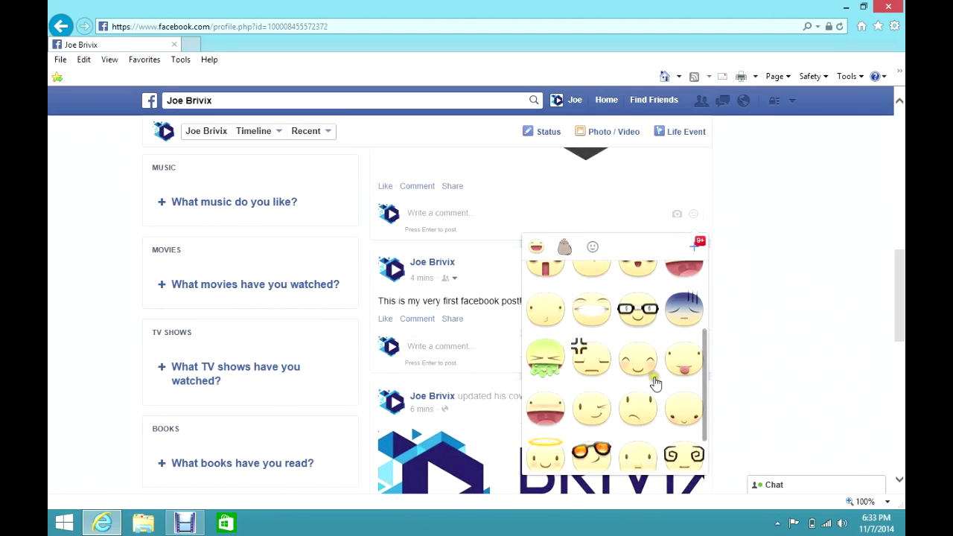
{"action": "scroll", "coordinate": [588, 384], "scroll_direction": "up", "scroll_amount": 3}
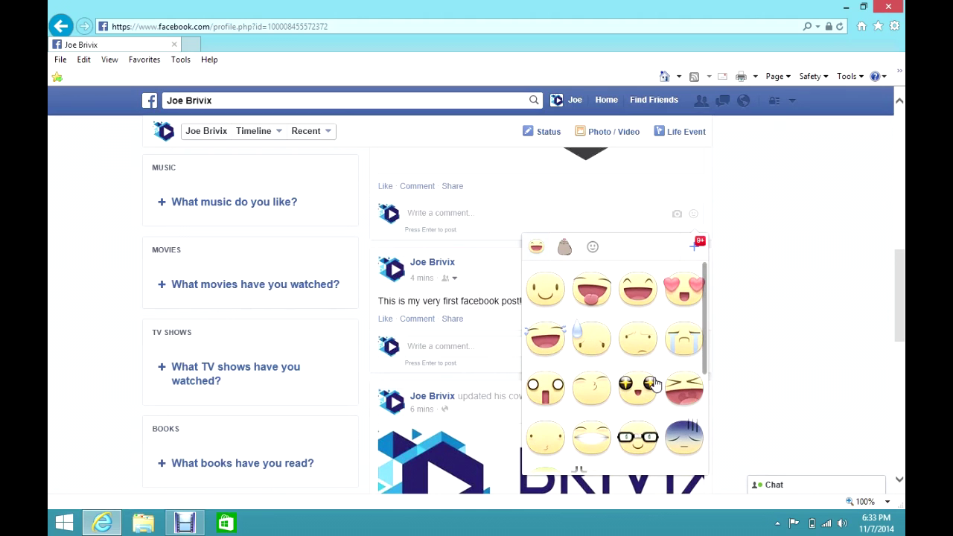
{"action": "left_click", "coordinate": [545, 293]}
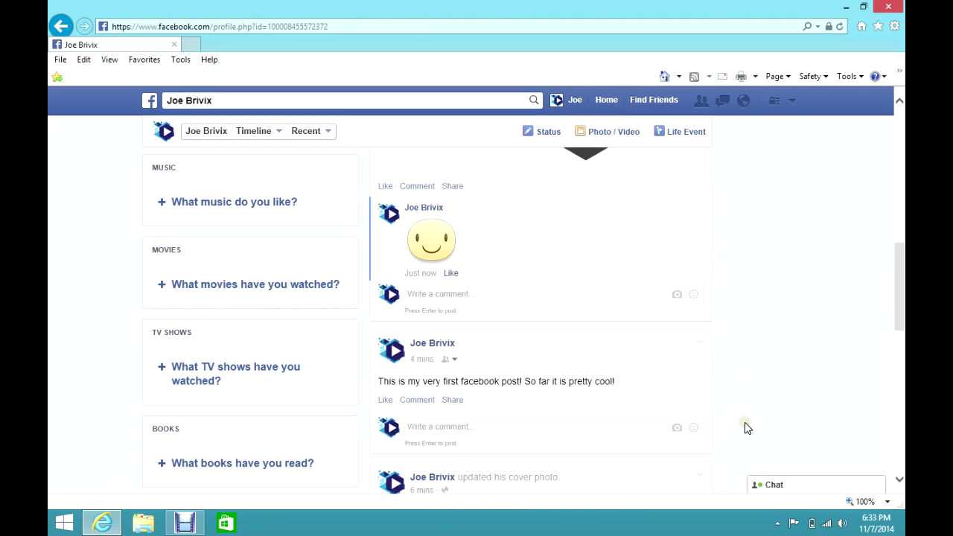
{"action": "scroll", "coordinate": [789, 432], "scroll_direction": "up", "scroll_amount": 2}
{"action": "scroll", "coordinate": [790, 434], "scroll_direction": "up", "scroll_amount": 2}
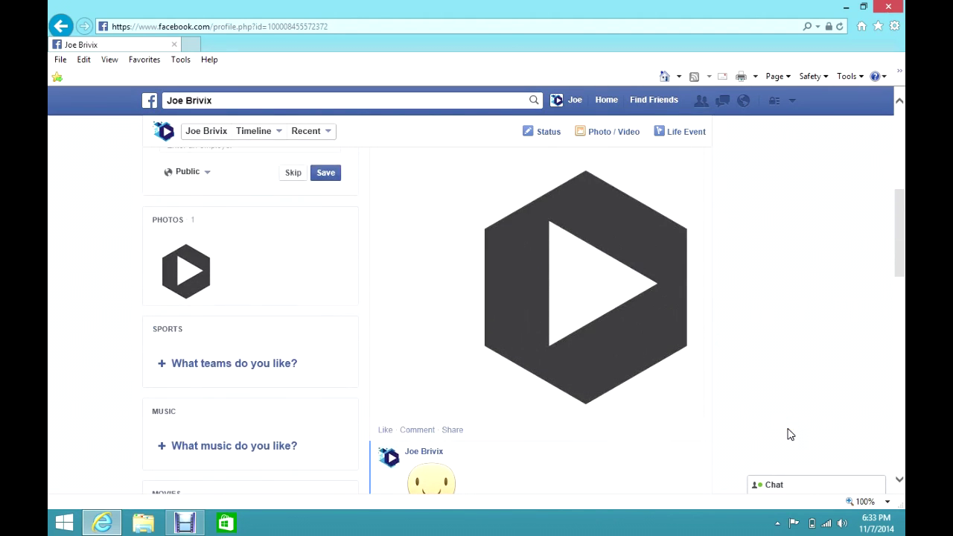
{"action": "scroll", "coordinate": [791, 435], "scroll_direction": "down", "scroll_amount": 2}
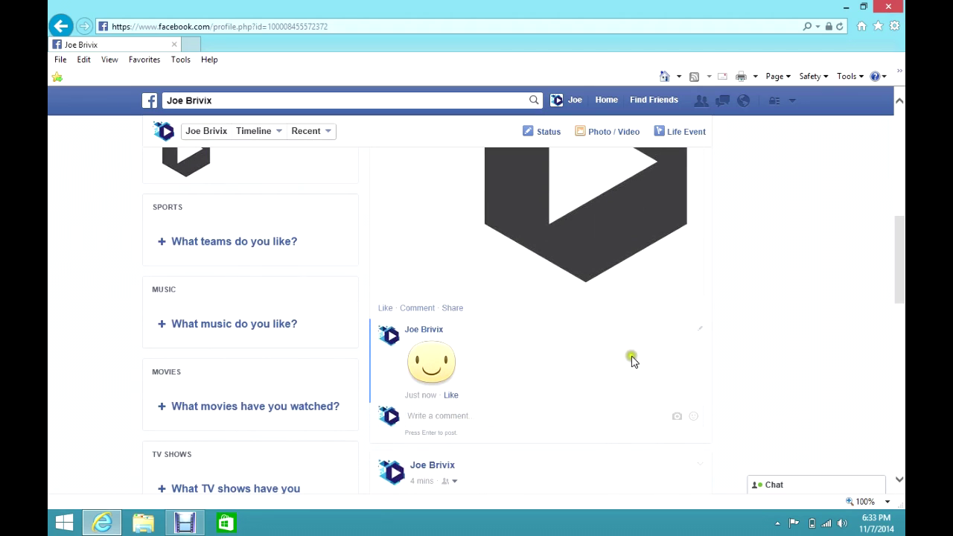
Step: Delete the smiley sticker comment and confirm, leaving the post without comments
{"action": "left_click", "coordinate": [704, 335]}
{"action": "left_click", "coordinate": [681, 366]}
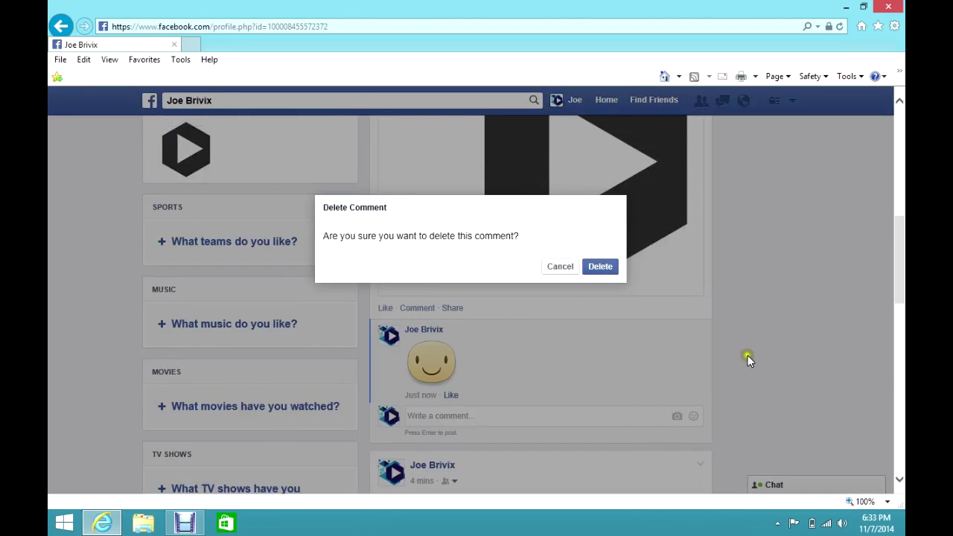
{"action": "left_click", "coordinate": [605, 267]}
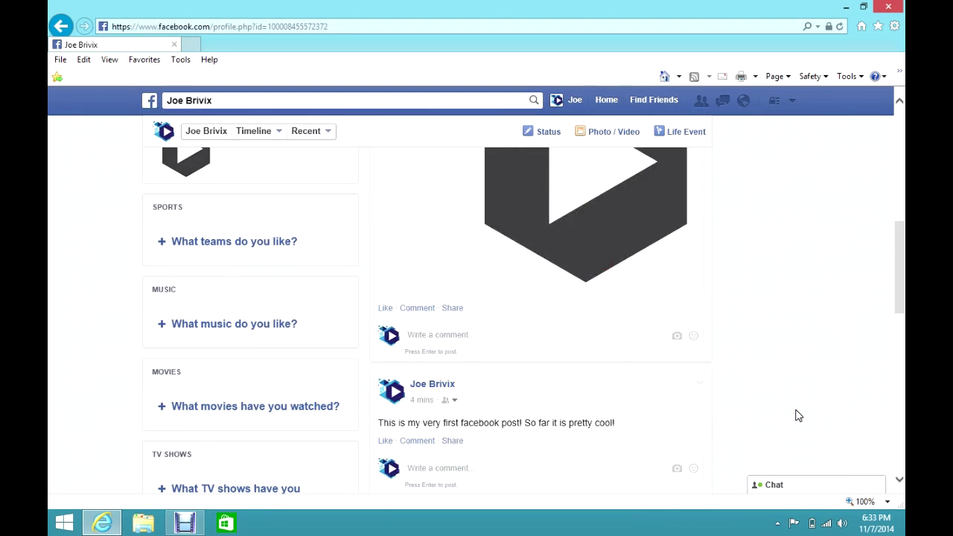
{"action": "scroll", "coordinate": [798, 415], "scroll_direction": "up", "scroll_amount": 2}
{"action": "scroll", "coordinate": [798, 416], "scroll_direction": "up", "scroll_amount": 4}
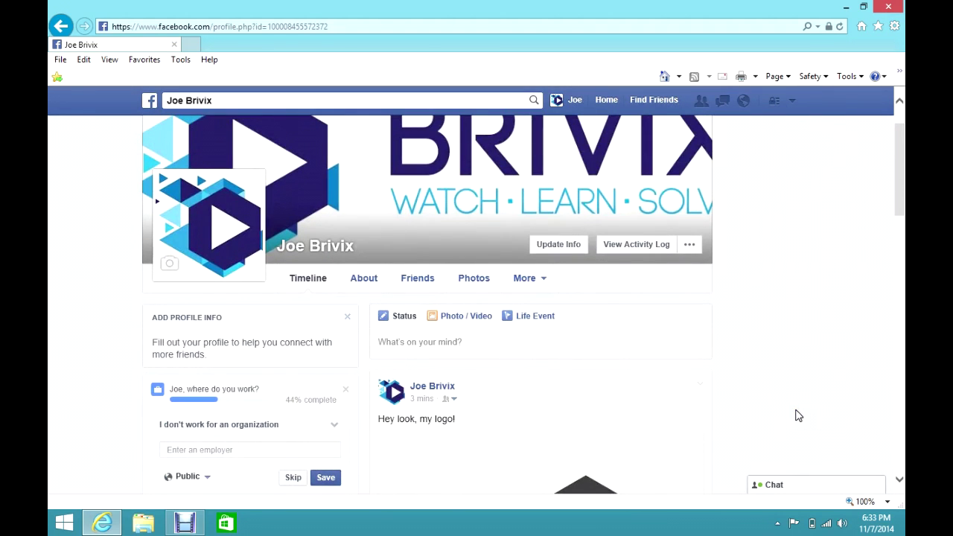
{"action": "scroll", "coordinate": [799, 415], "scroll_direction": "down", "scroll_amount": 7}
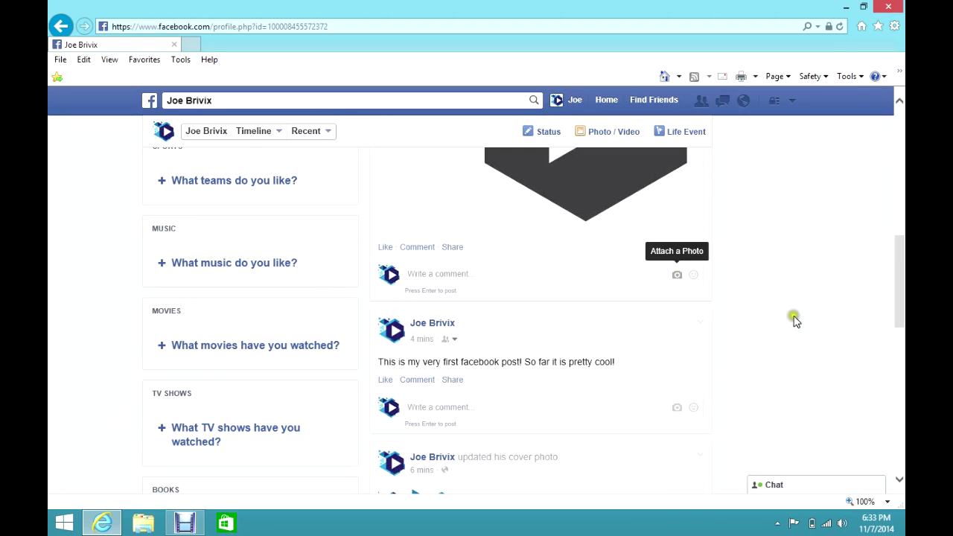
{"action": "left_click", "coordinate": [676, 274]}
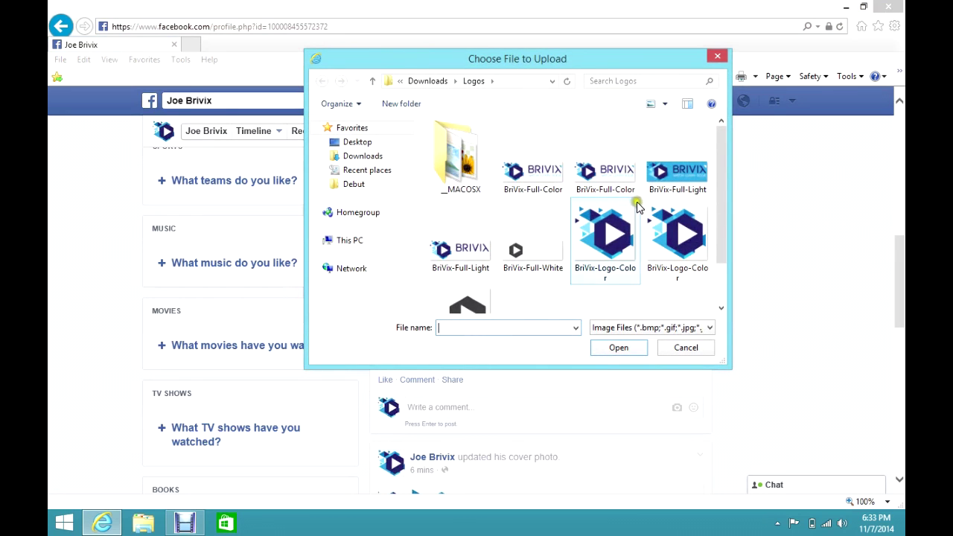
{"action": "left_click_drag", "start_coordinate": [530, 59], "coordinate": [511, 158]}
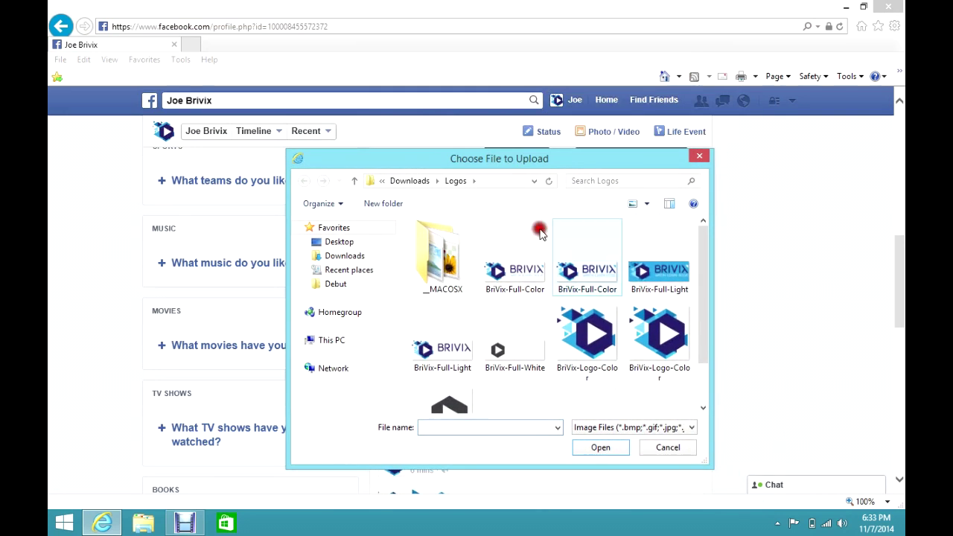
{"action": "left_click", "coordinate": [668, 449]}
{"action": "scroll", "coordinate": [799, 396], "scroll_direction": "up", "scroll_amount": 1}
{"action": "scroll", "coordinate": [799, 396], "scroll_direction": "up", "scroll_amount": 5}
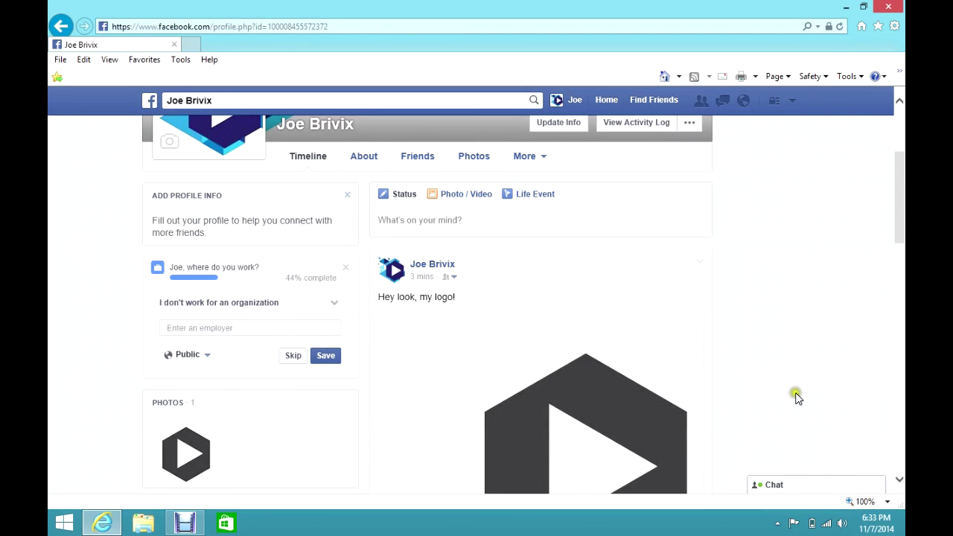
{"action": "scroll", "coordinate": [797, 395], "scroll_direction": "down", "scroll_amount": 2}
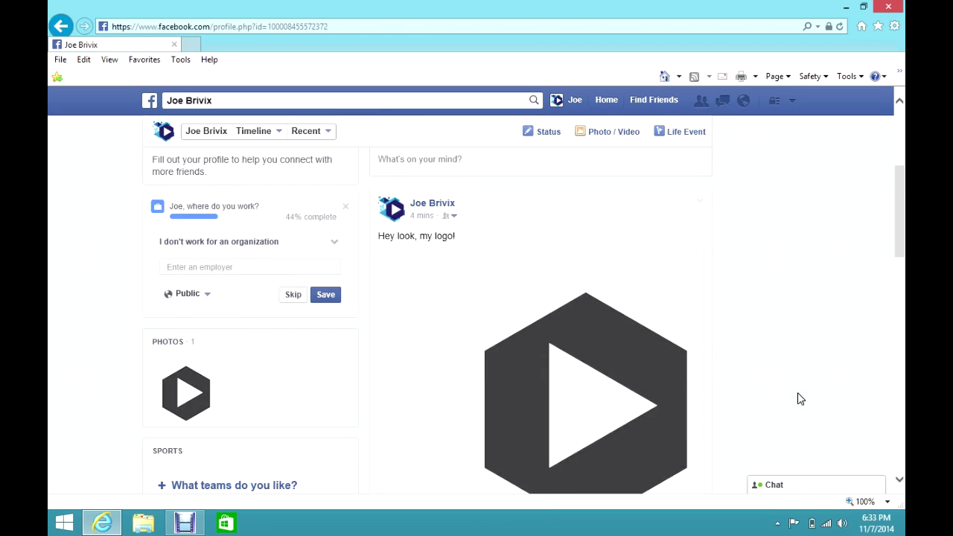
{"action": "scroll", "coordinate": [798, 392], "scroll_direction": "down", "scroll_amount": 6}
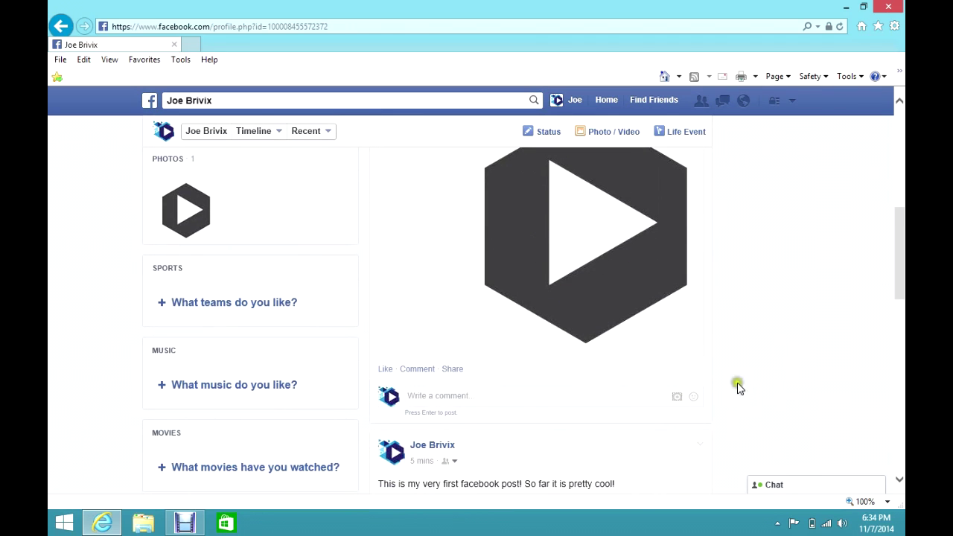
{"action": "scroll", "coordinate": [839, 354], "scroll_direction": "up", "scroll_amount": 10}
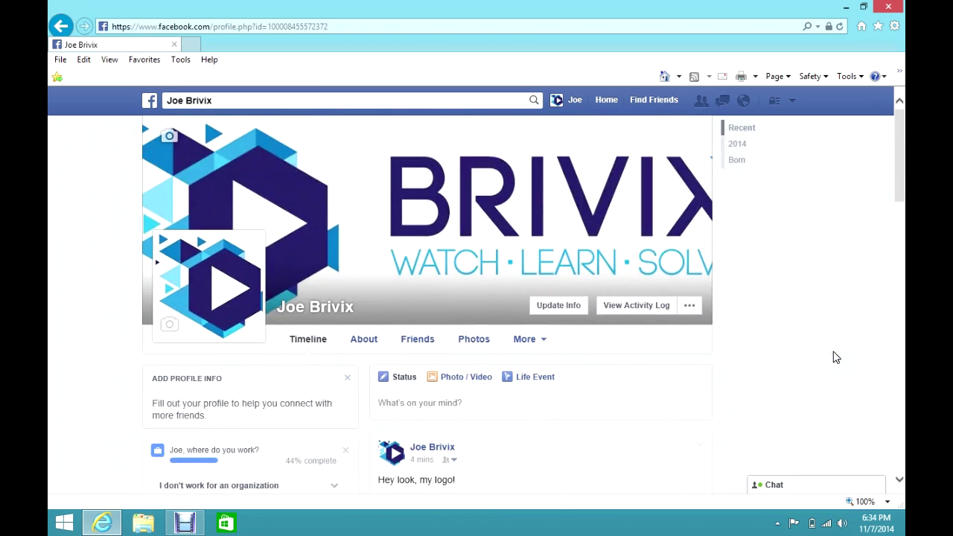
{"action": "scroll", "coordinate": [819, 366], "scroll_direction": "down", "scroll_amount": 10}
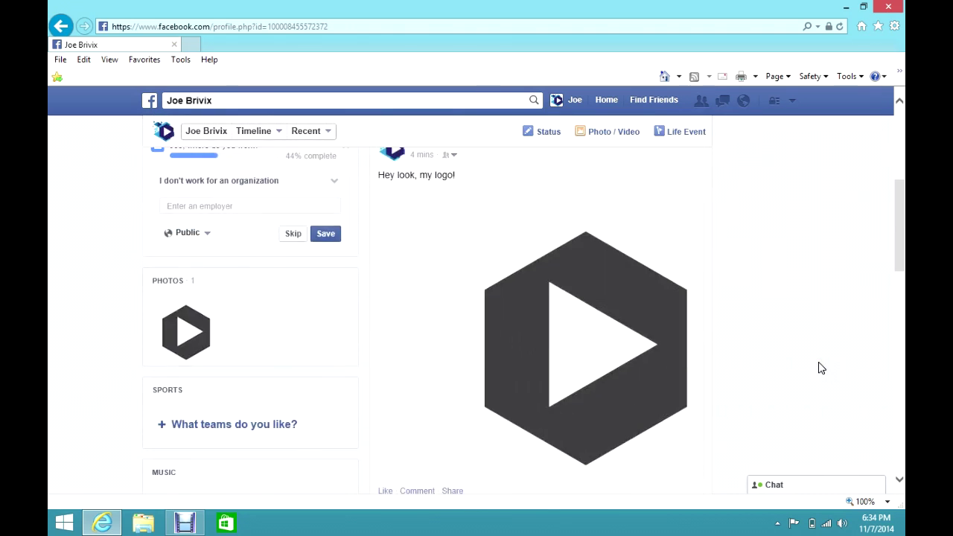
{"action": "scroll", "coordinate": [821, 368], "scroll_direction": "up", "scroll_amount": 10}
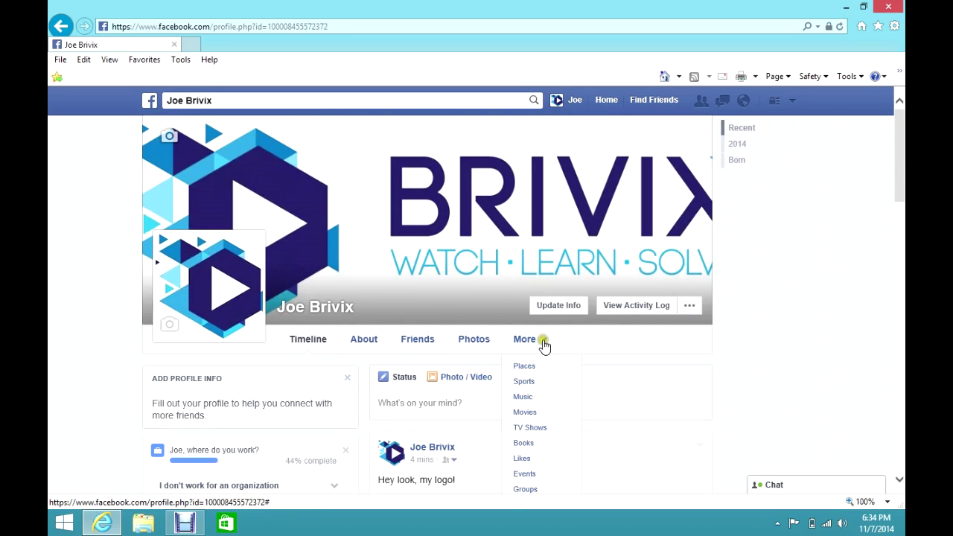
{"action": "left_click", "coordinate": [819, 335]}
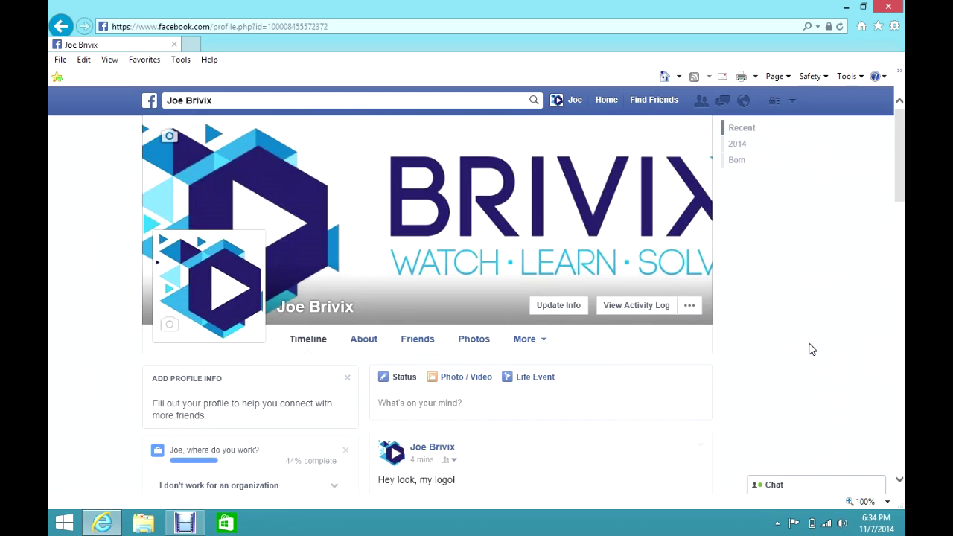
{"action": "left_click_drag", "start_coordinate": [897, 177], "coordinate": [901, 152]}
{"action": "left_click", "coordinate": [832, 252]}
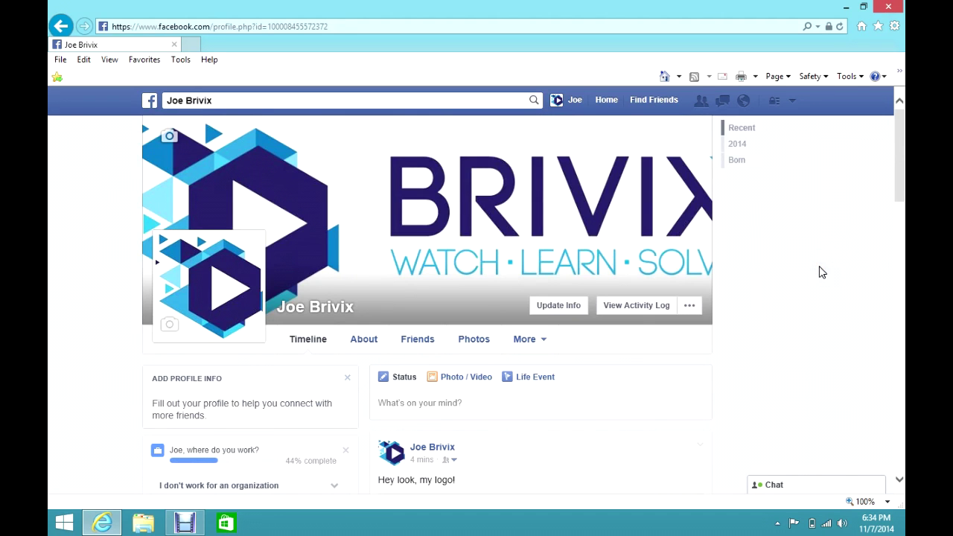